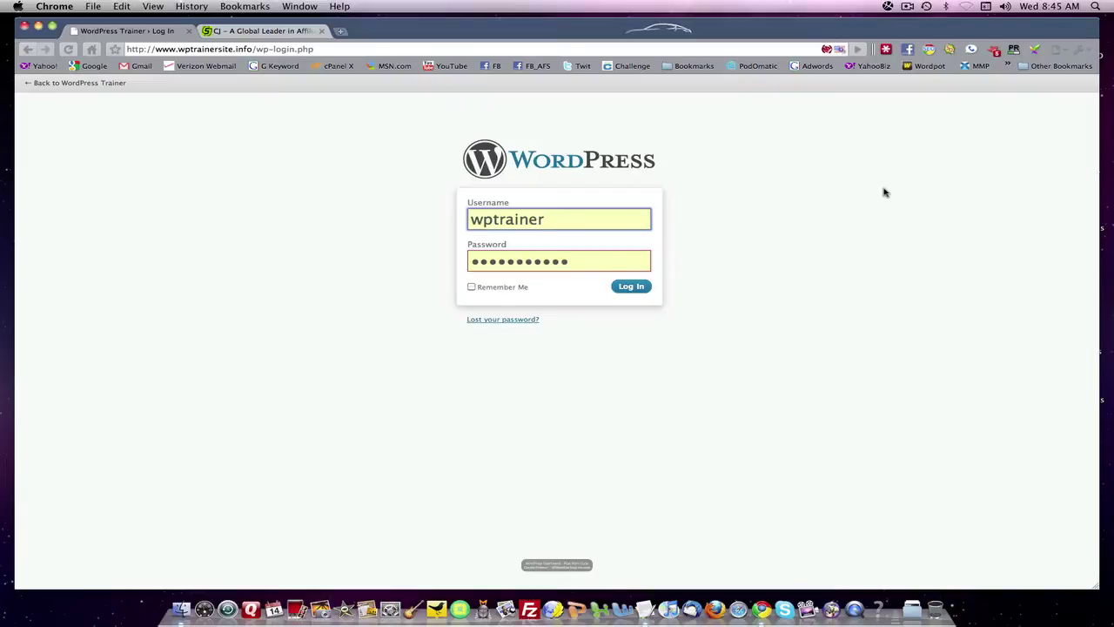
Step: Log in to WordPress and open the Posts list showing 'Article Marketing – How to build links'
left_click(631, 288)
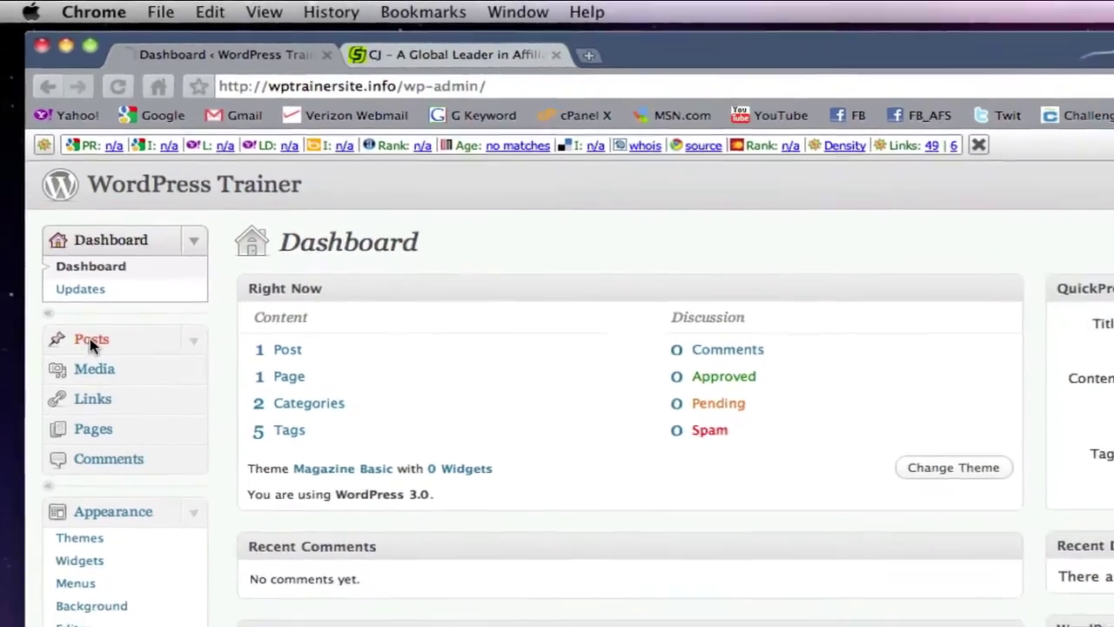
left_click(101, 377)
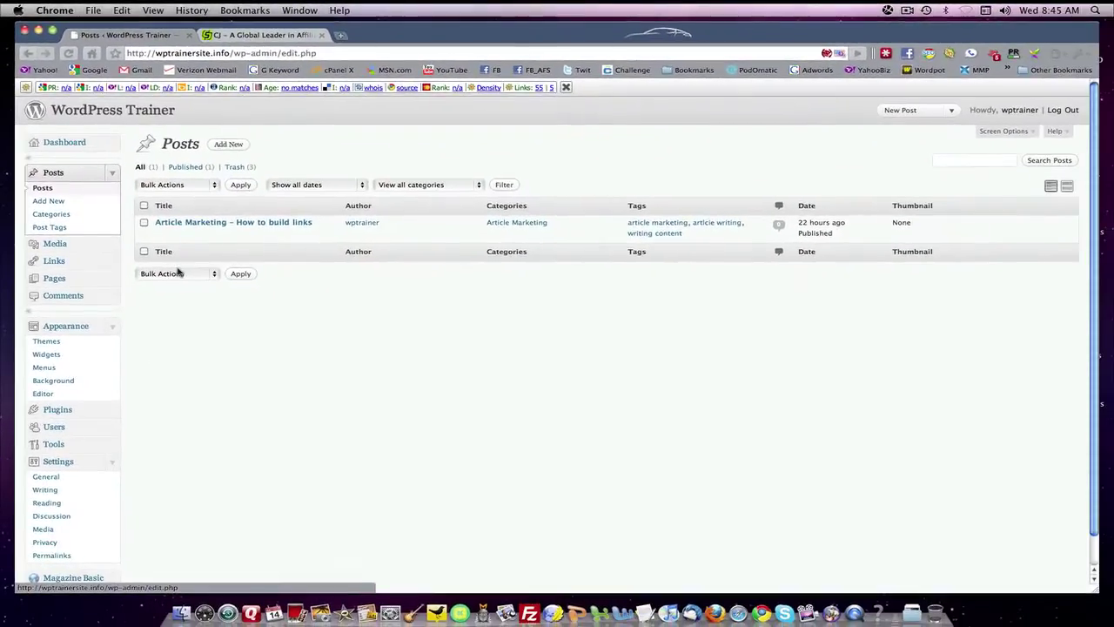
mouse_move(187, 236)
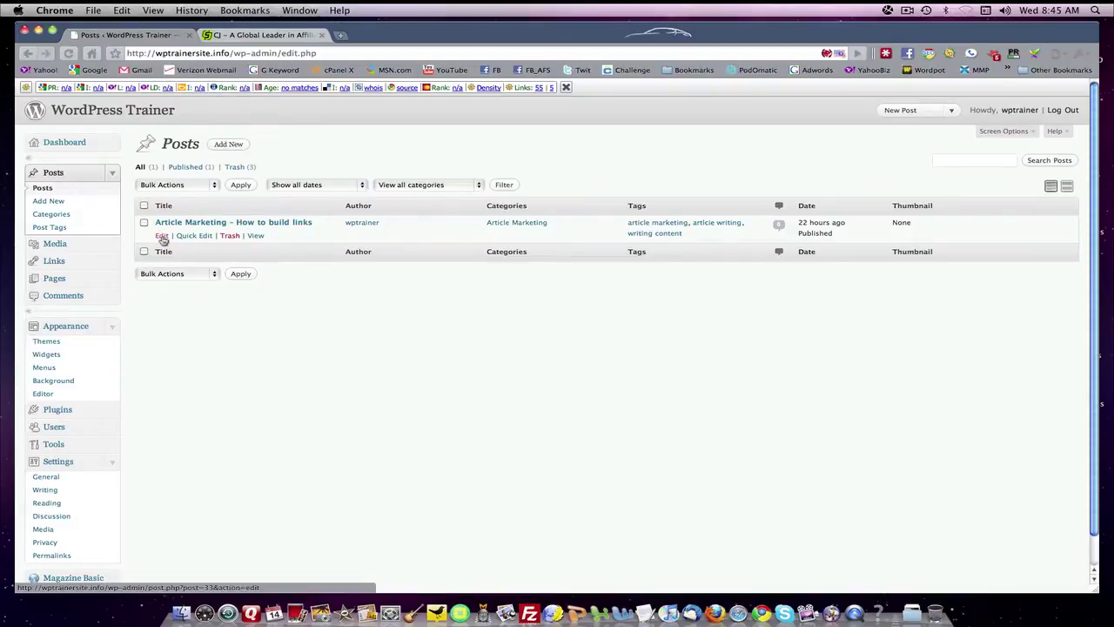
Step: Edit 'Article Marketing – How to build links', preview it in Visual, then return to HTML view
left_click(162, 236)
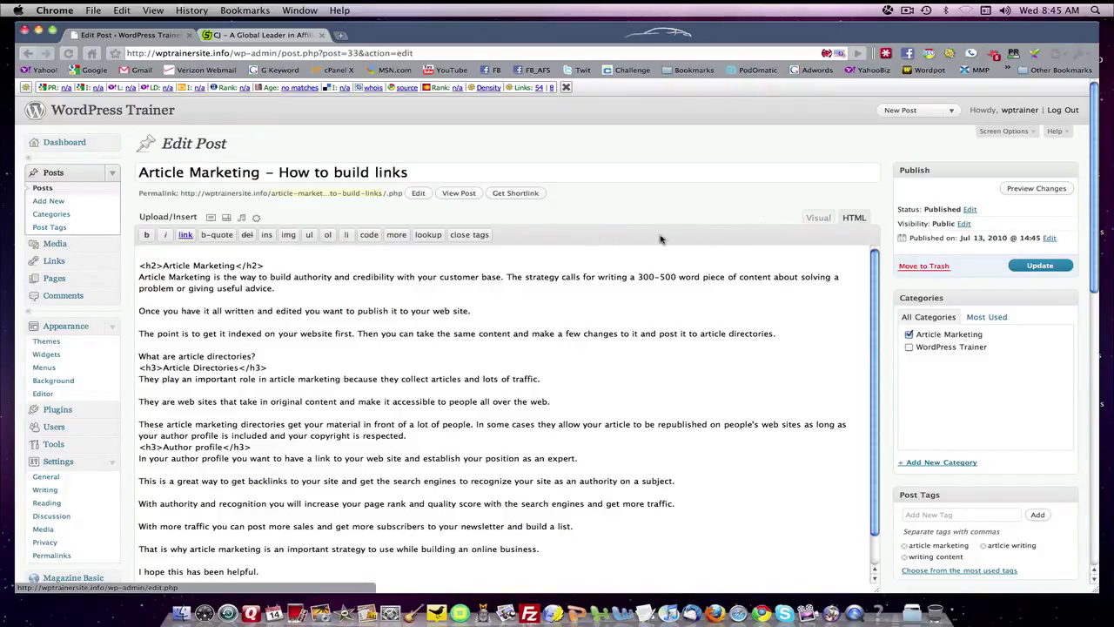
left_click(816, 221)
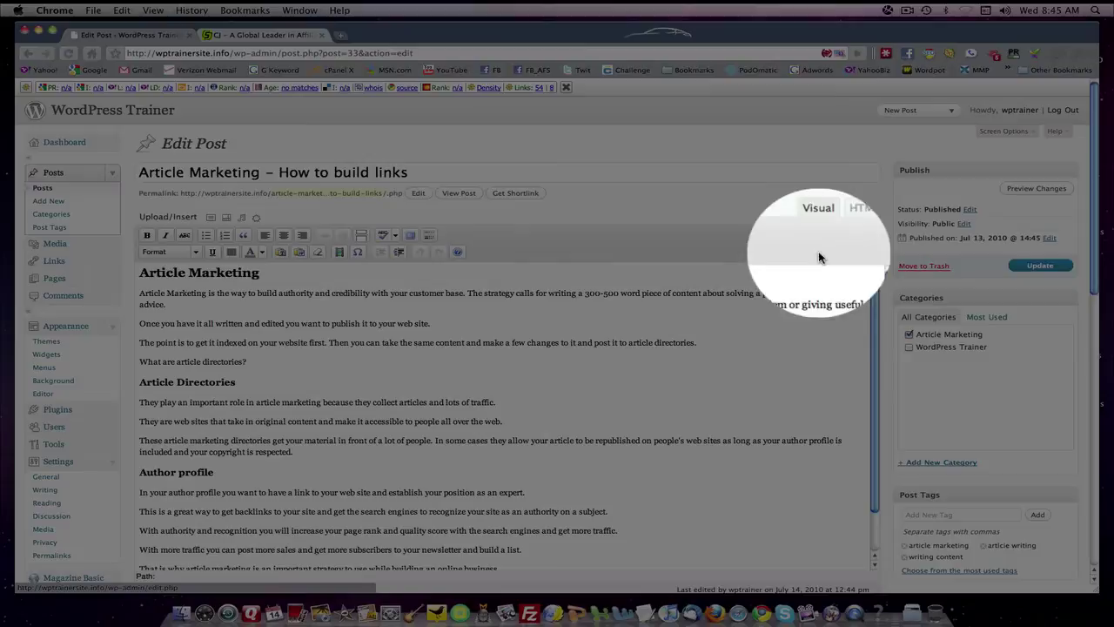
left_click(854, 218)
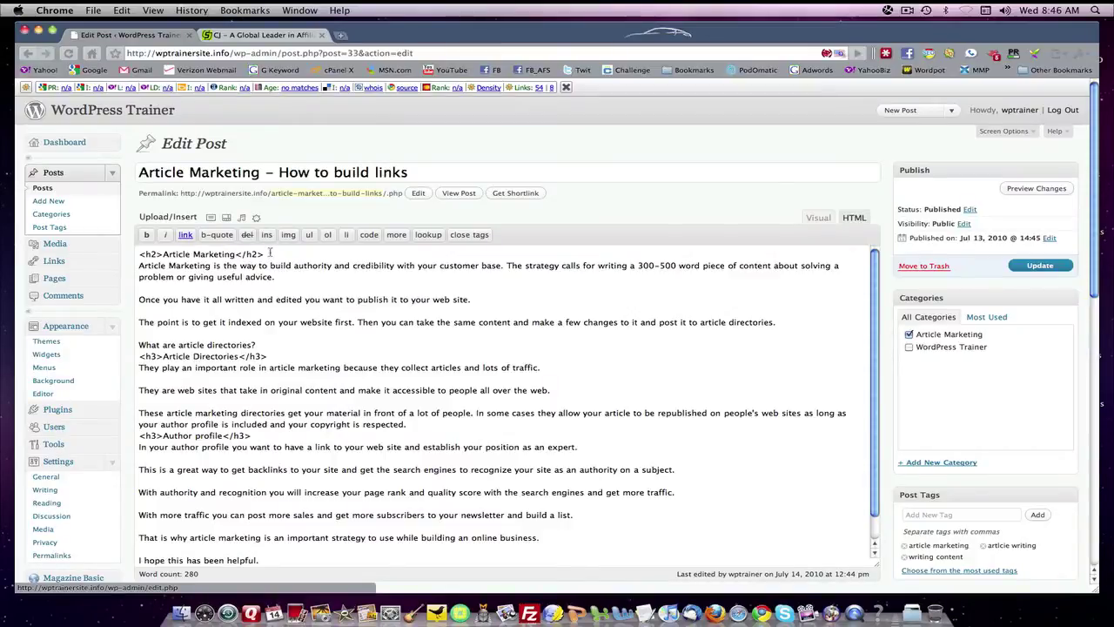
scroll(269, 252, "down", 1)
scroll(270, 253, "up", 1)
Step: In Commission Junction's Get Links, search advertisers for 'yahoo'
left_click(265, 37)
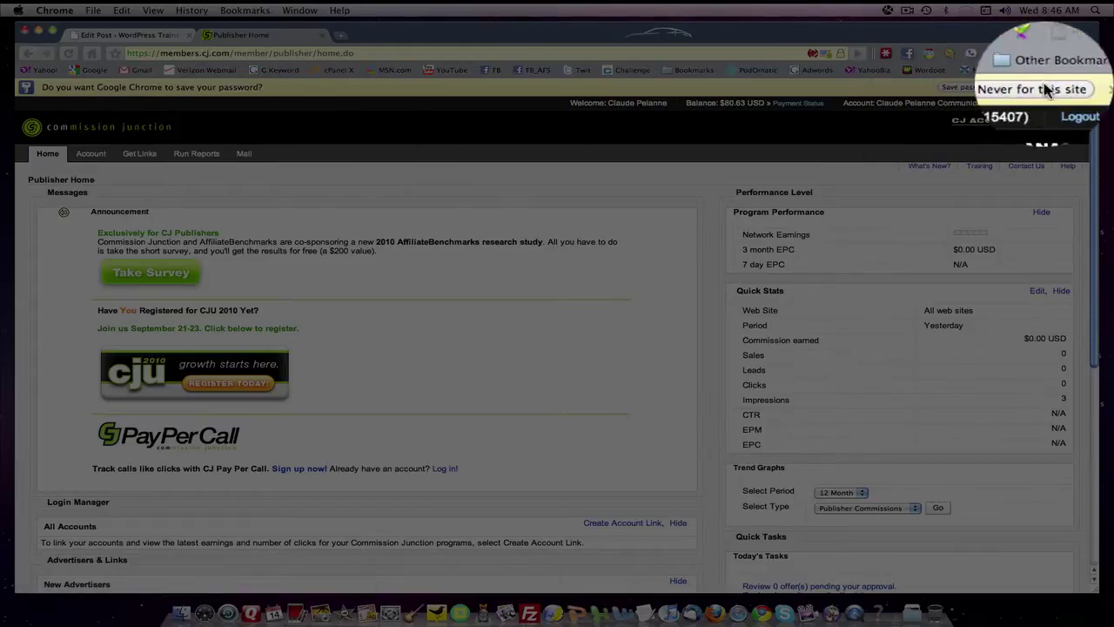
left_click(1067, 90)
left_click(142, 139)
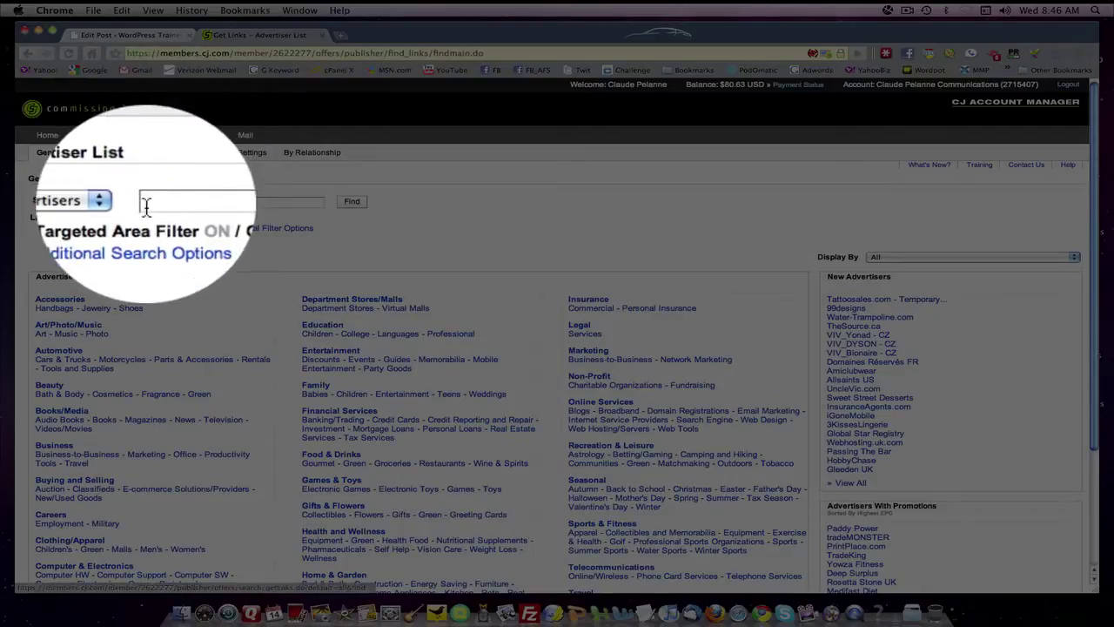
left_click(154, 203)
type("y")
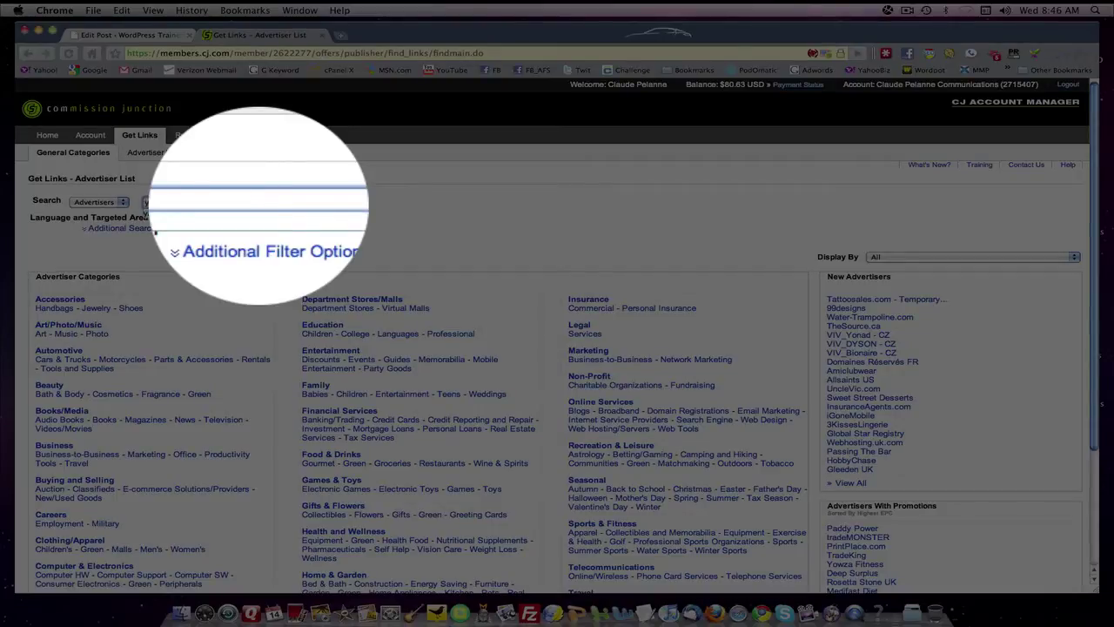
key("Return")
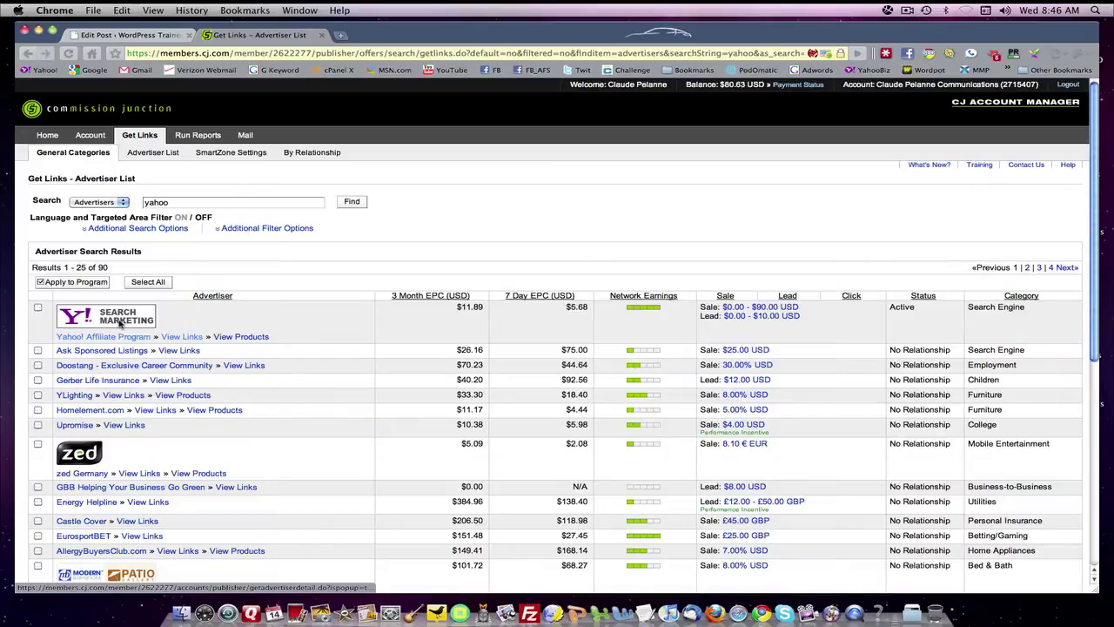
Step: List Yahoo! Affiliate Program's links and get the HTML for banner link 10680116
left_click(182, 340)
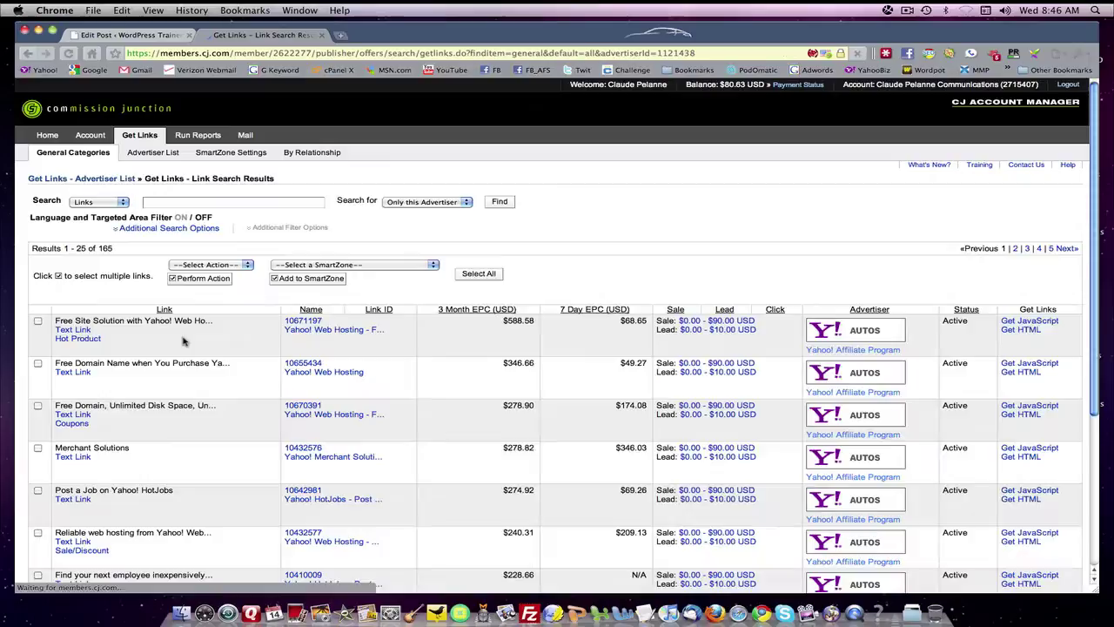
scroll(183, 341, "down", 2)
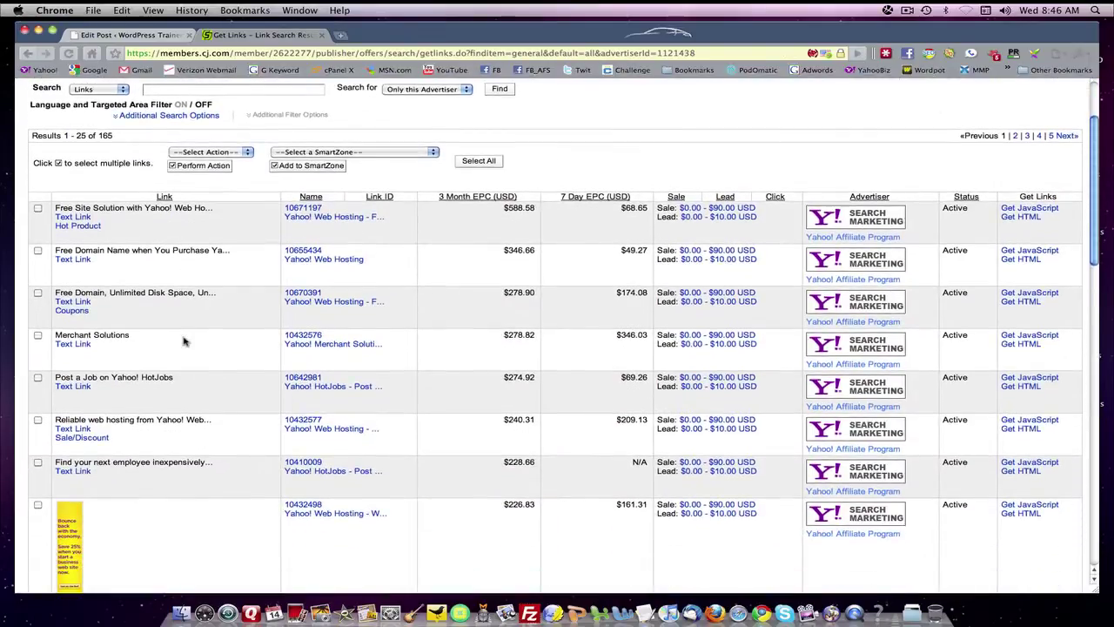
scroll(183, 341, "down", 9)
scroll(182, 341, "down", 7)
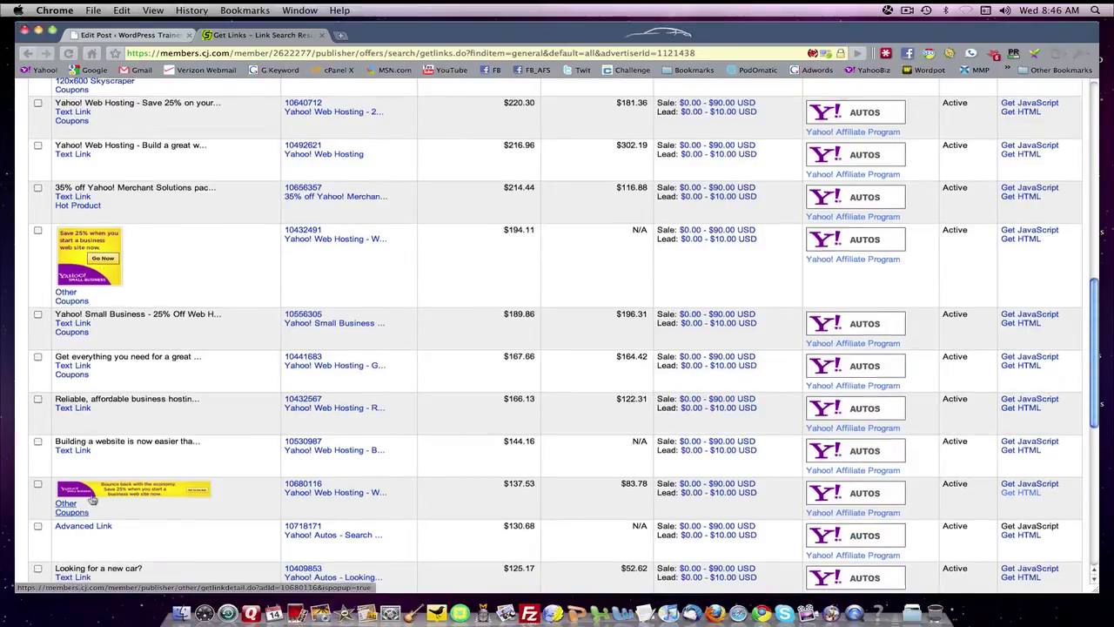
scroll(112, 466, "down", 1)
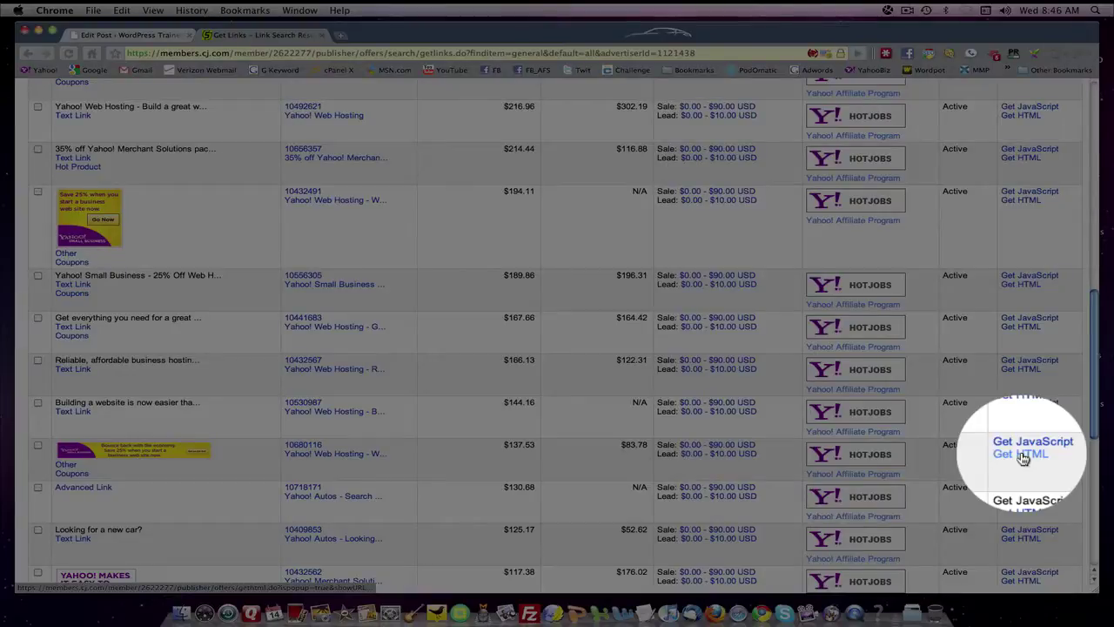
left_click(1020, 453)
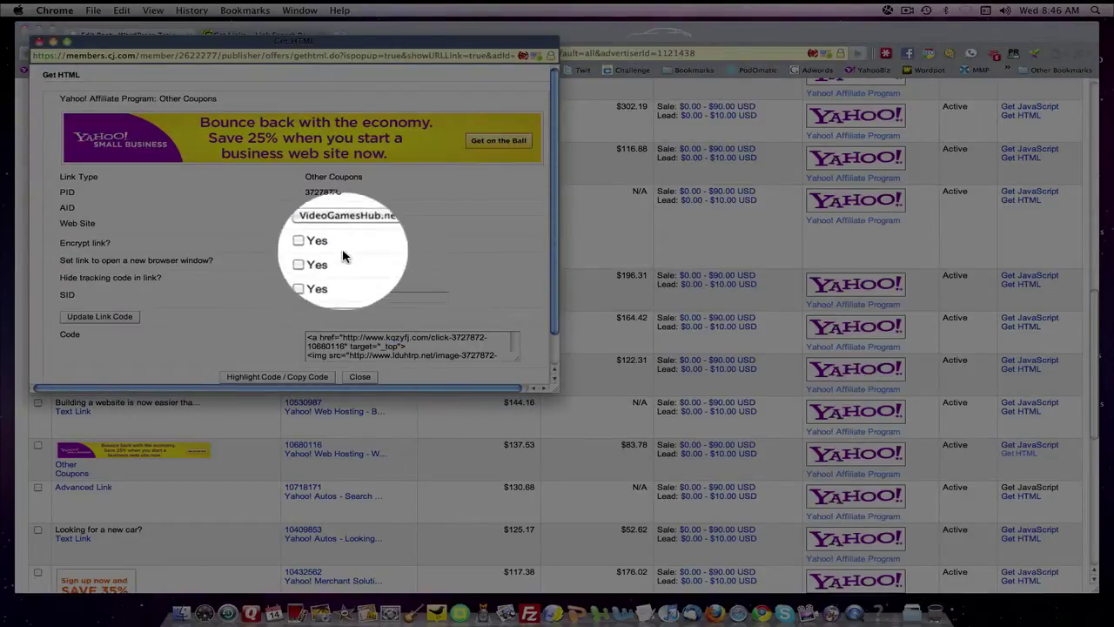
Step: Generate encrypted, new-window banner code for AffiliateStartingLine and highlight it for copying
left_click(392, 224)
left_click(353, 254)
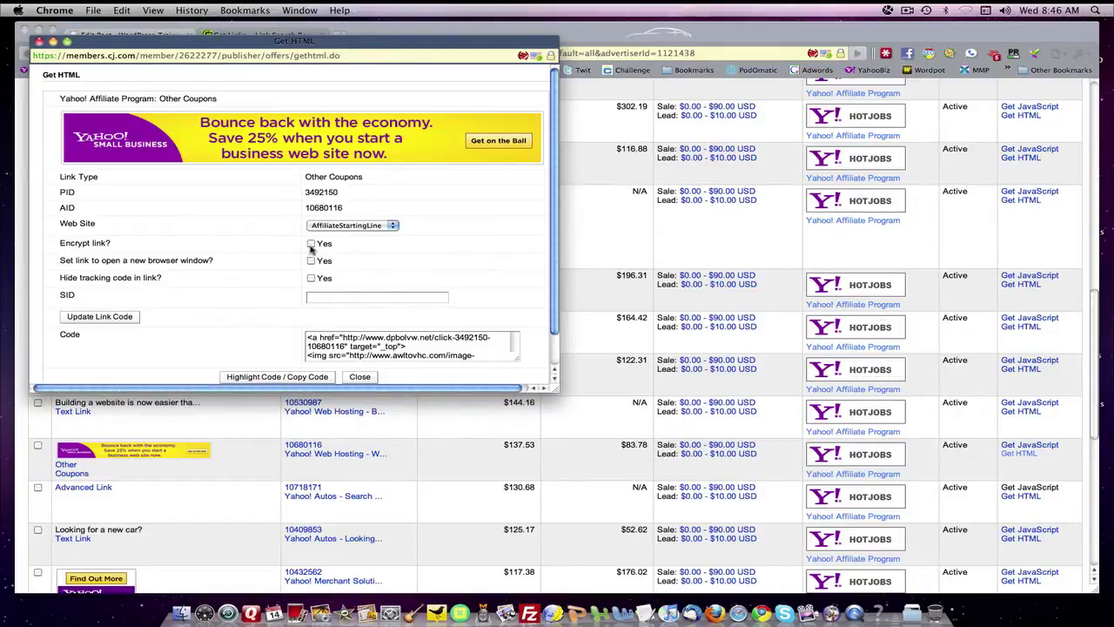
left_click(312, 245)
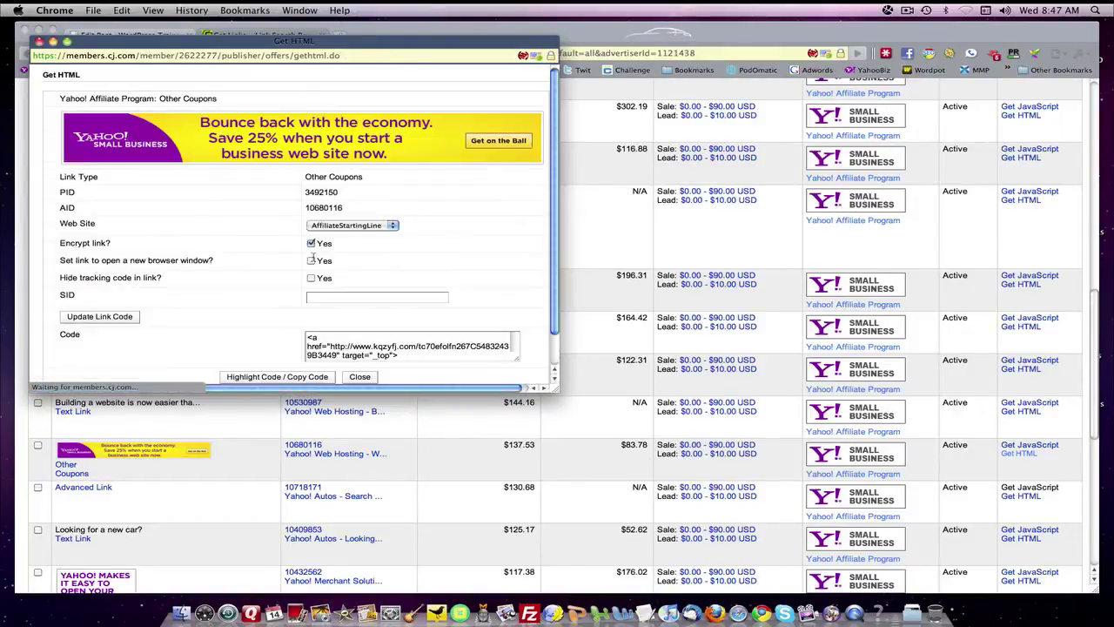
left_click(311, 262)
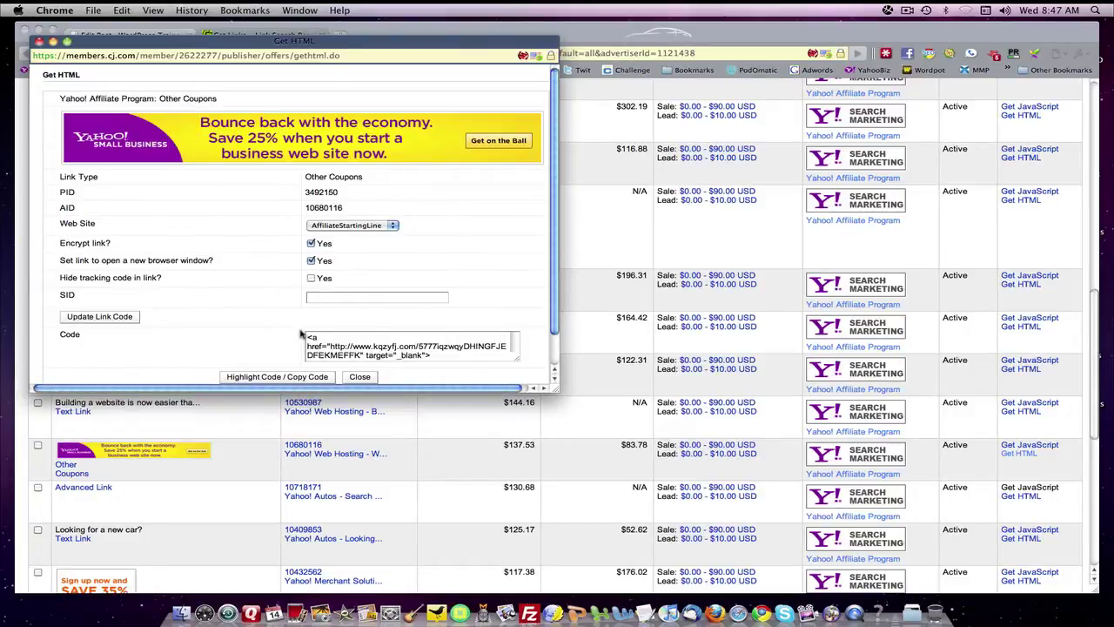
scroll(383, 369, "down", 1)
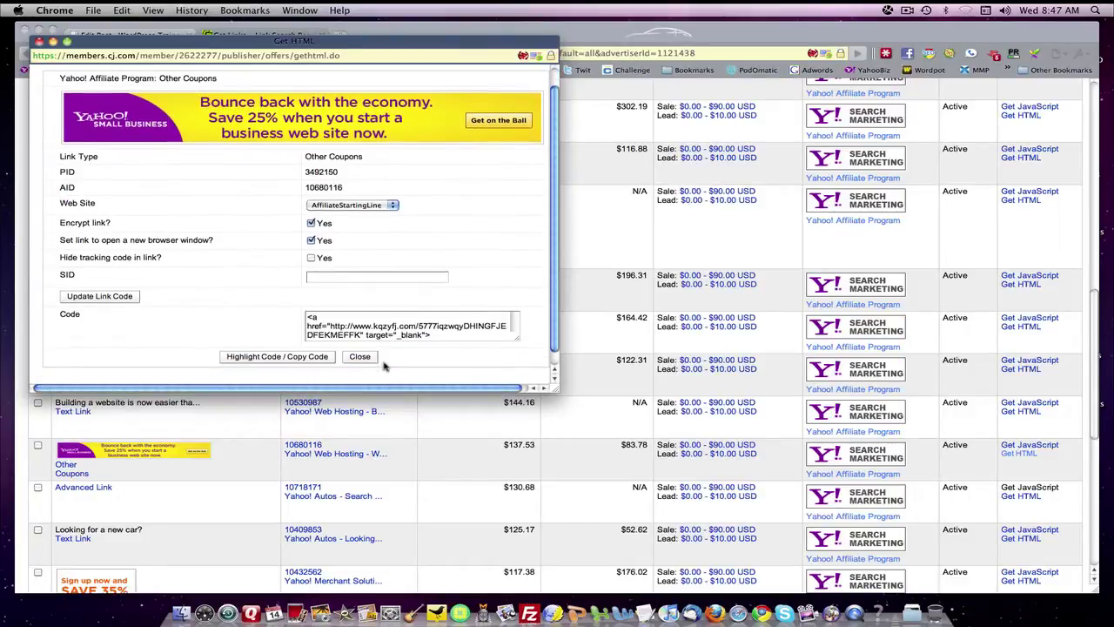
left_click(272, 357)
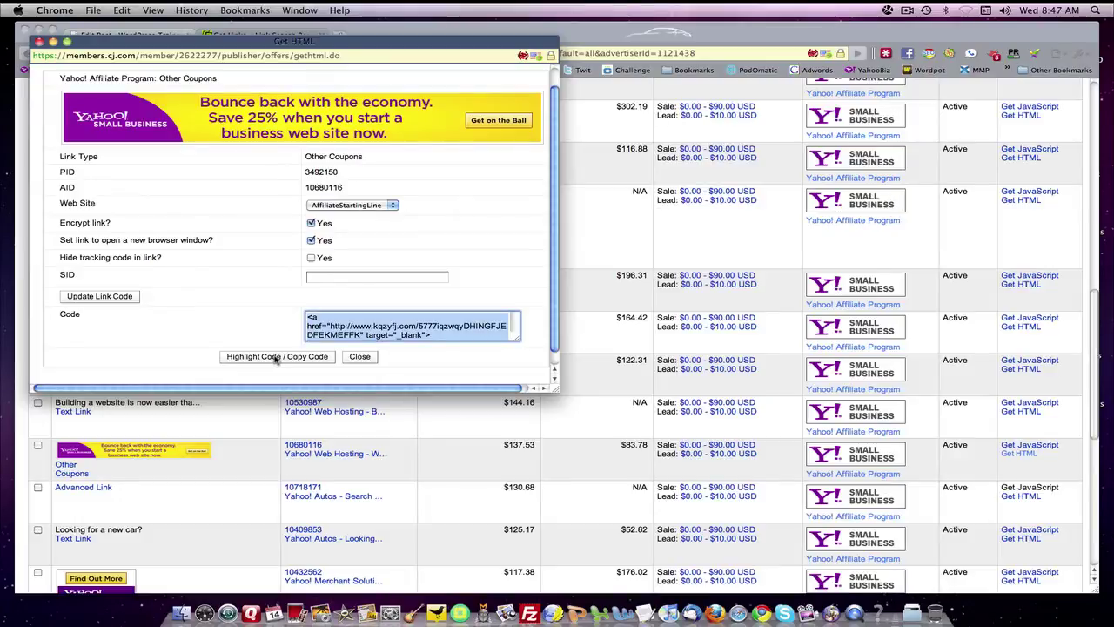
key("F9")
Step: Paste the Yahoo banner code as a third snippet on a new line in the TextEdit note
left_click(458, 440)
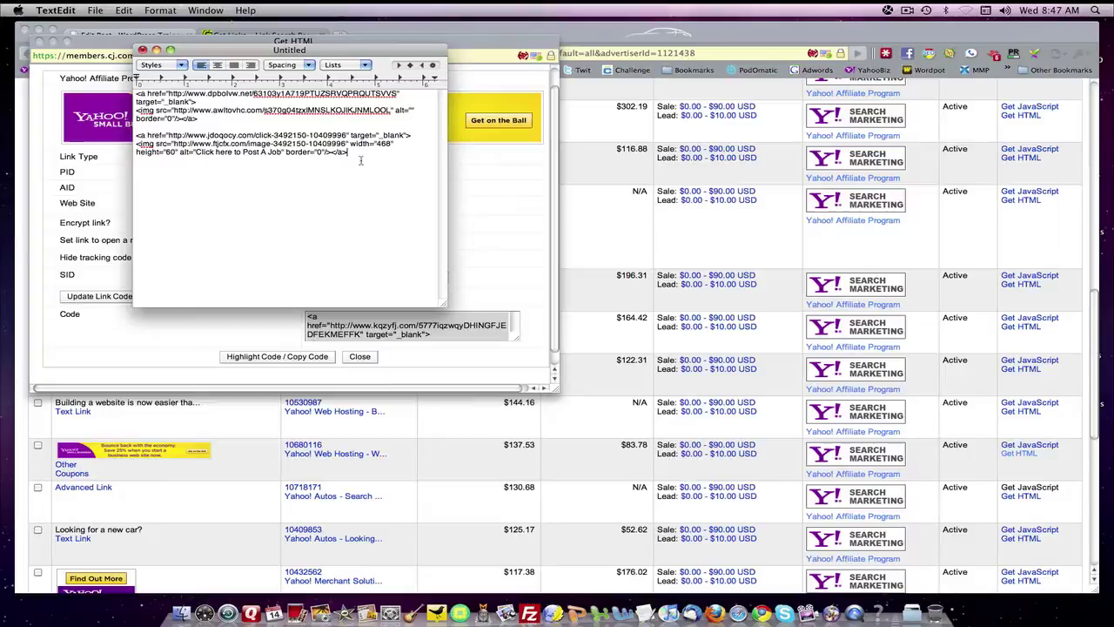
key("Return")
key("Return")
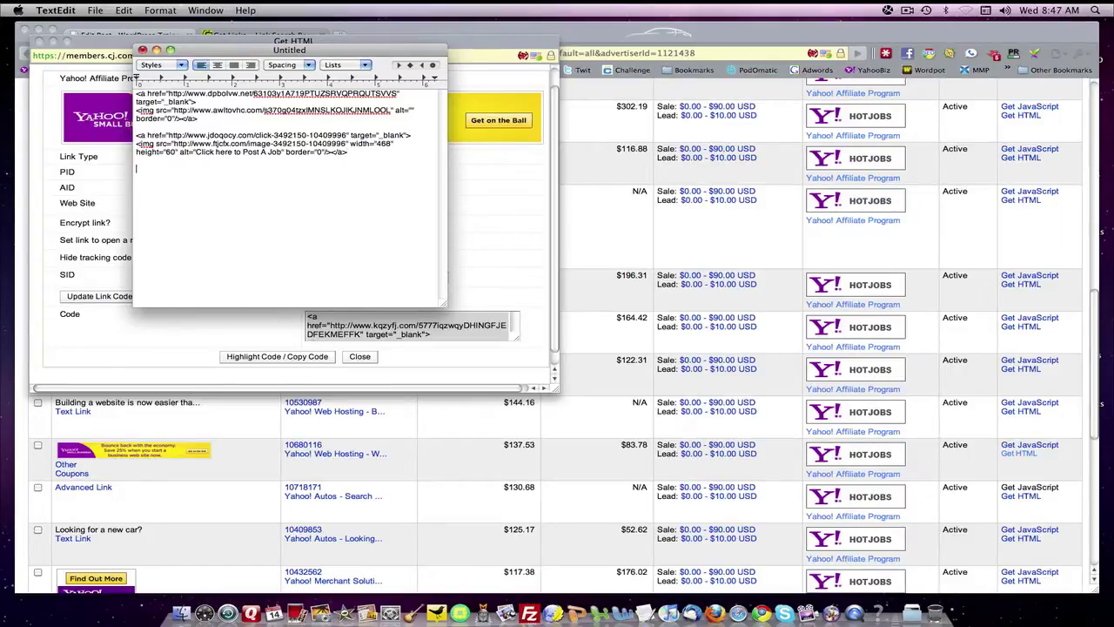
key("super+v")
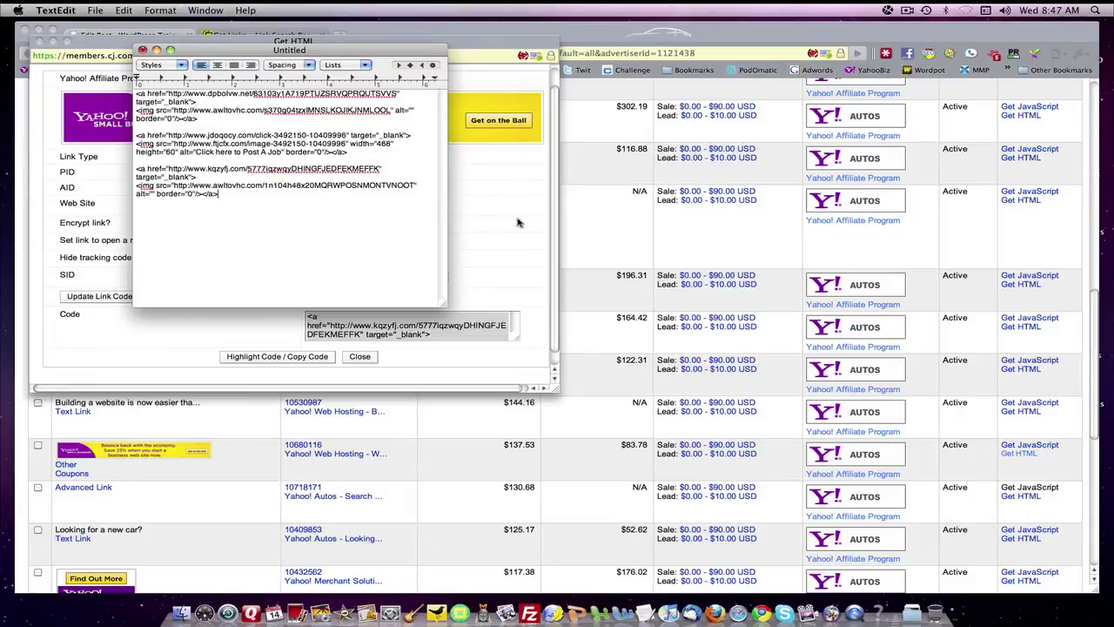
key("F3")
Step: Back in the WordPress HTML editor, add blank lines after 'May Your Travels Be Prosperous'
left_click(323, 156)
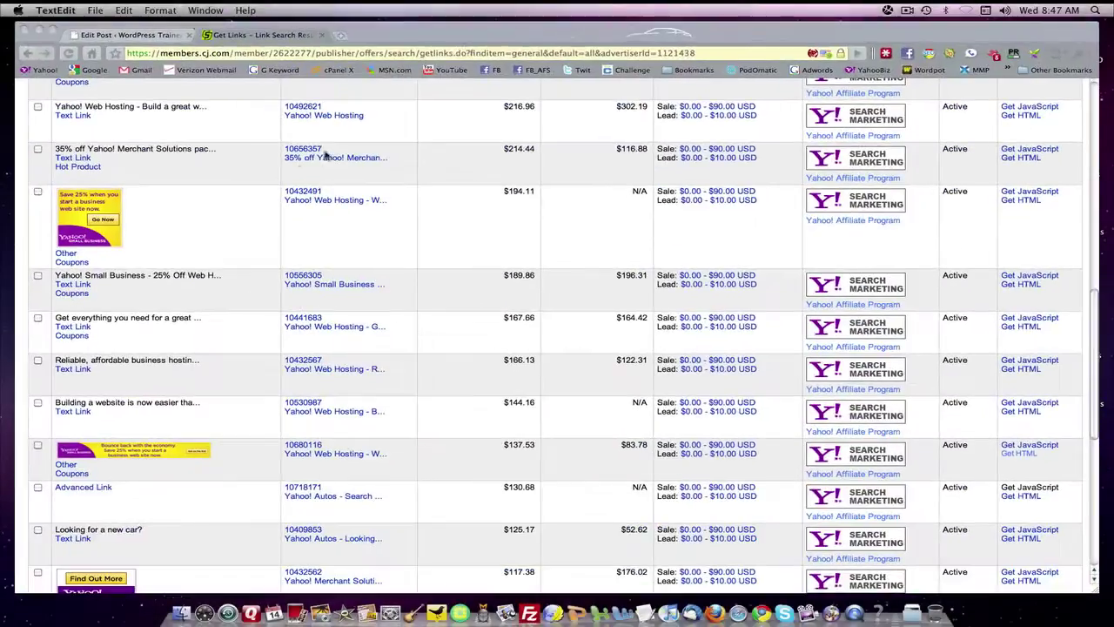
left_click(98, 36)
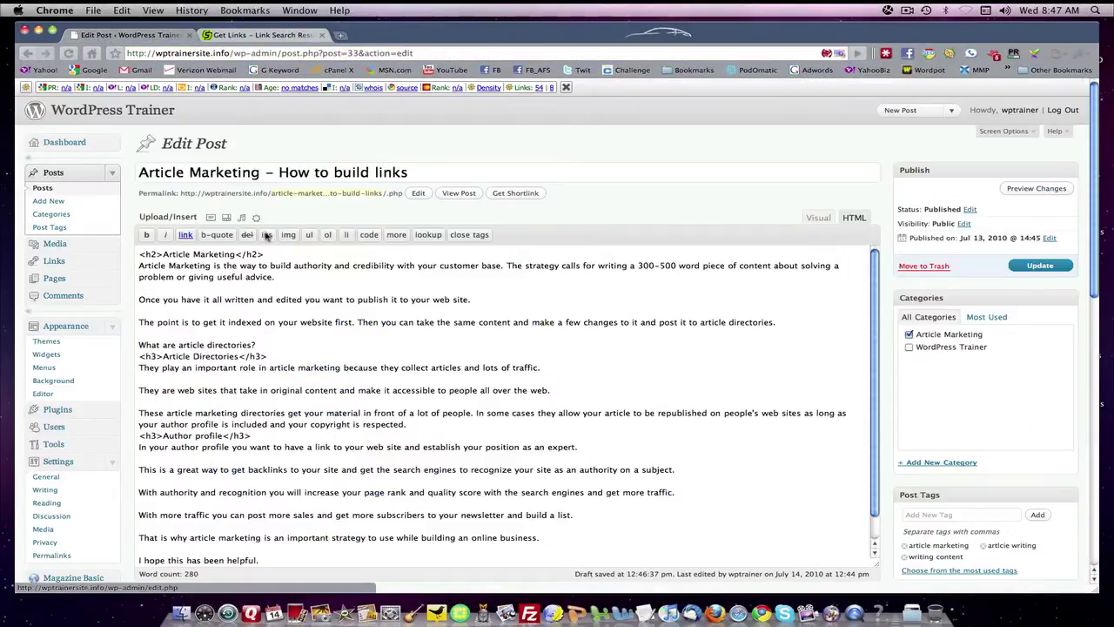
scroll(263, 253, "down", 5)
scroll(263, 253, "up", 5)
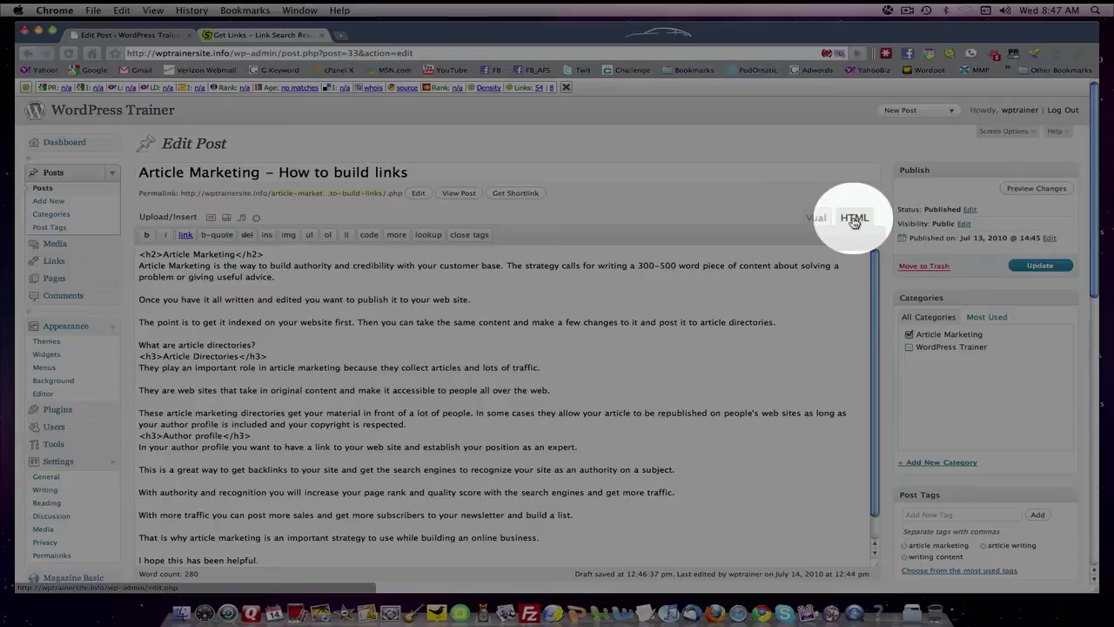
scroll(679, 290, "down", 5)
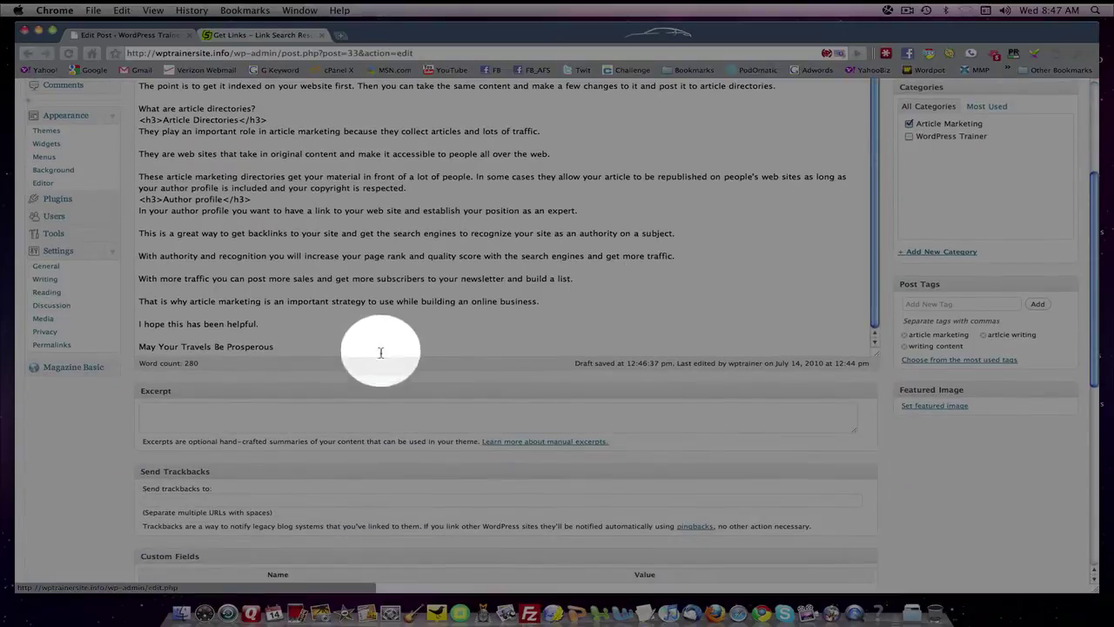
left_click(283, 347)
key("Return")
key("Return")
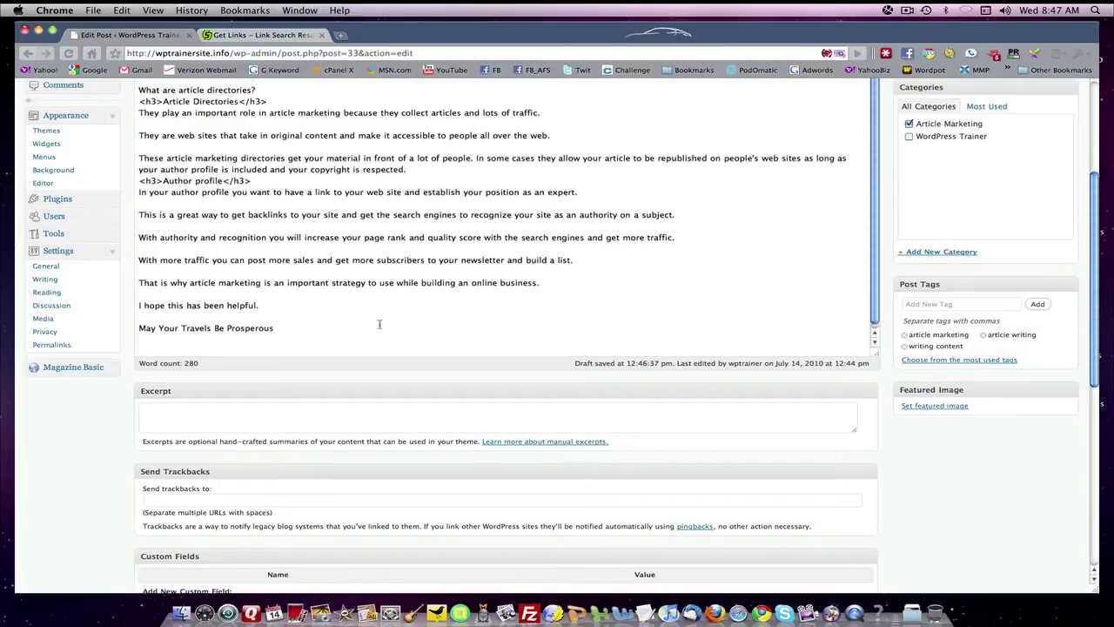
scroll(379, 324, "down", 1)
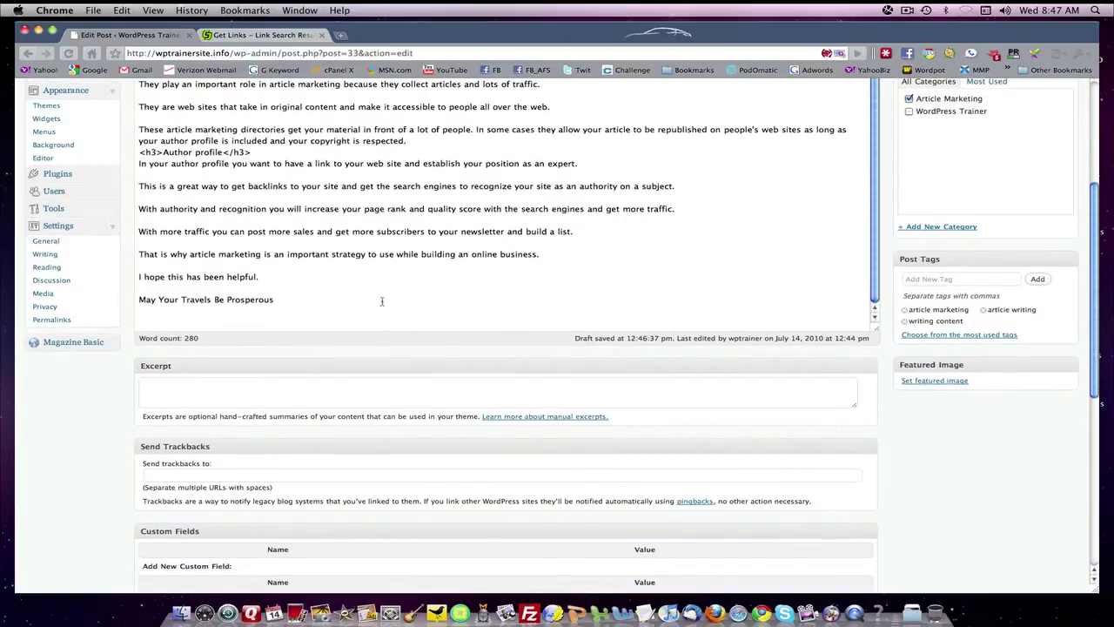
key("F9")
Step: Select the full jdoqocy 468×60 'Click here to Post A Job' snippet in TextEdit
left_click(502, 360)
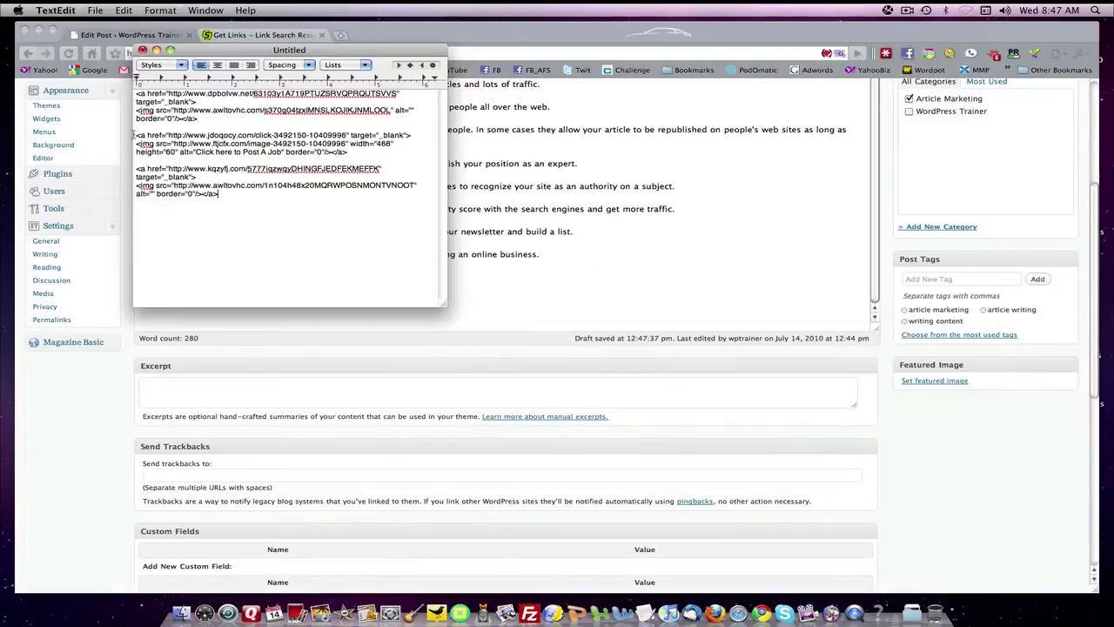
left_click_drag(135, 141, 376, 154)
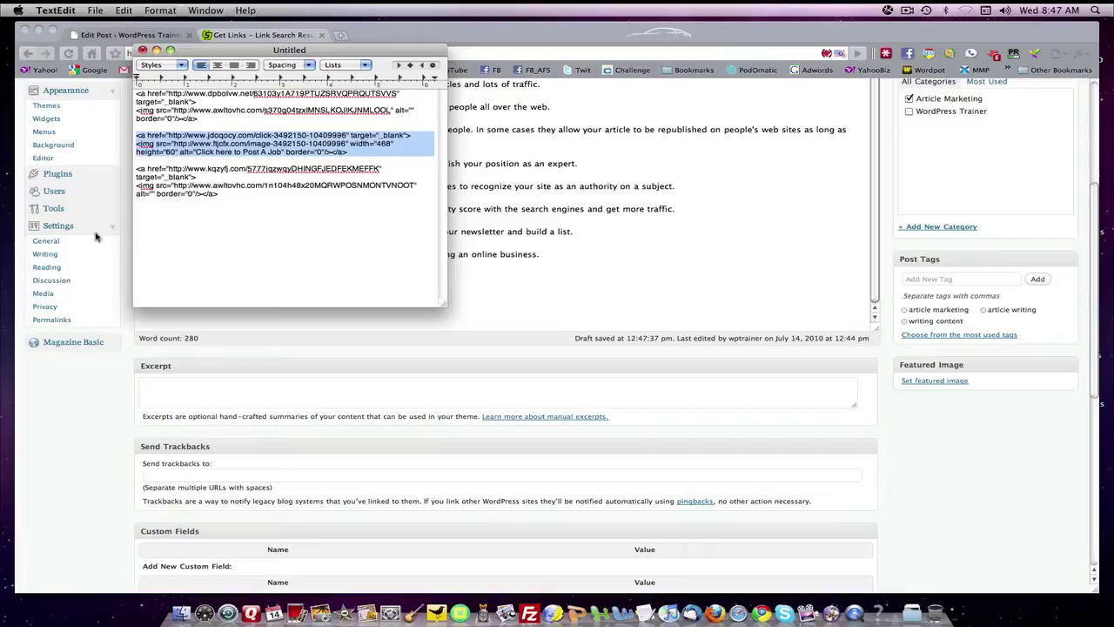
Step: Paste the Post A Job banner code below the article's closing line and update the post
key("F9")
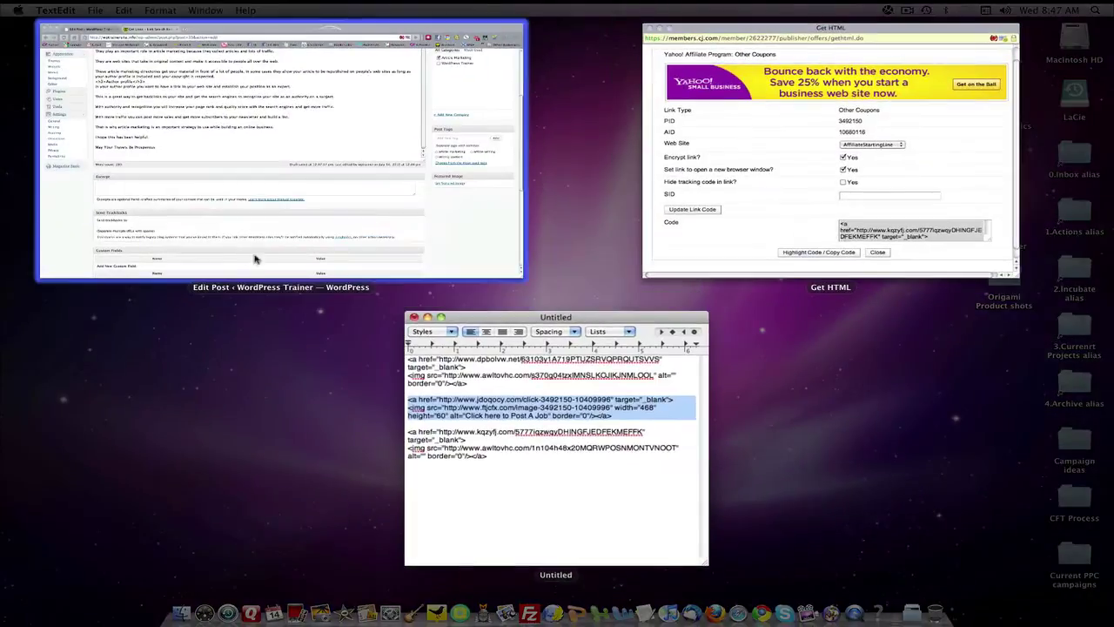
left_click(254, 256)
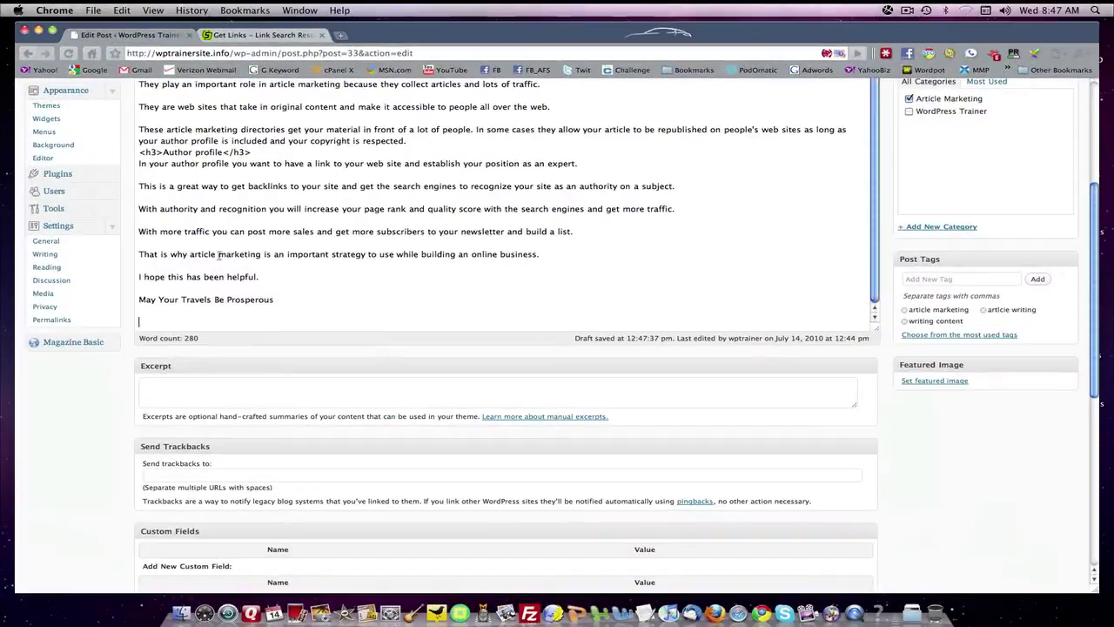
left_click(168, 316)
key("super+v")
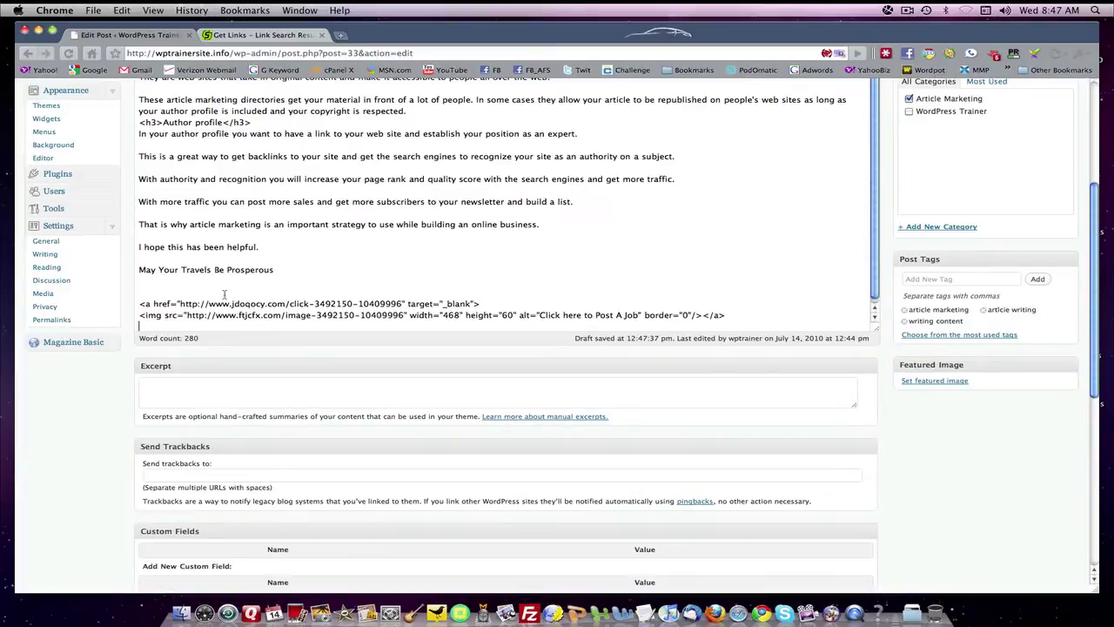
scroll(509, 221, "up", 5)
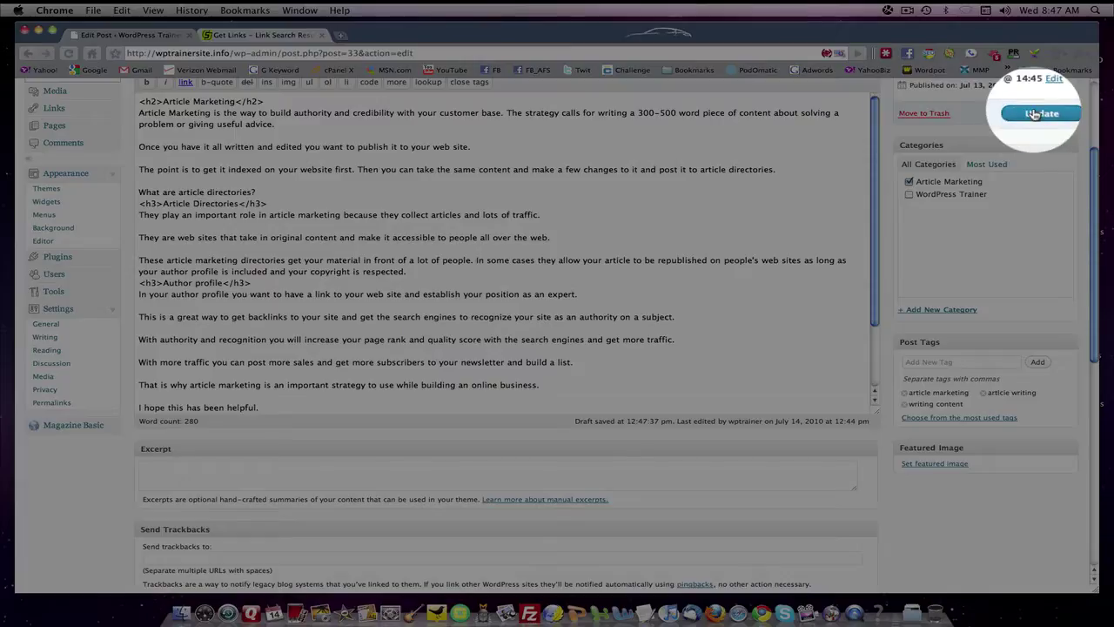
left_click(1036, 111)
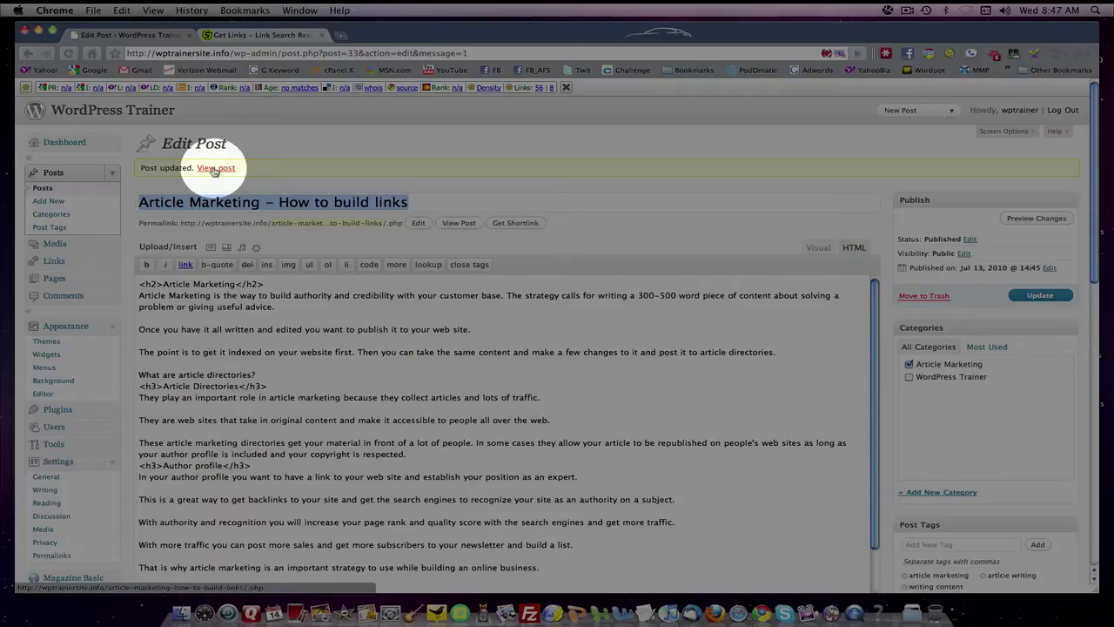
Step: View the live post, check the Yahoo HotJobs banner under the closing line, then return to editing
left_click(215, 168)
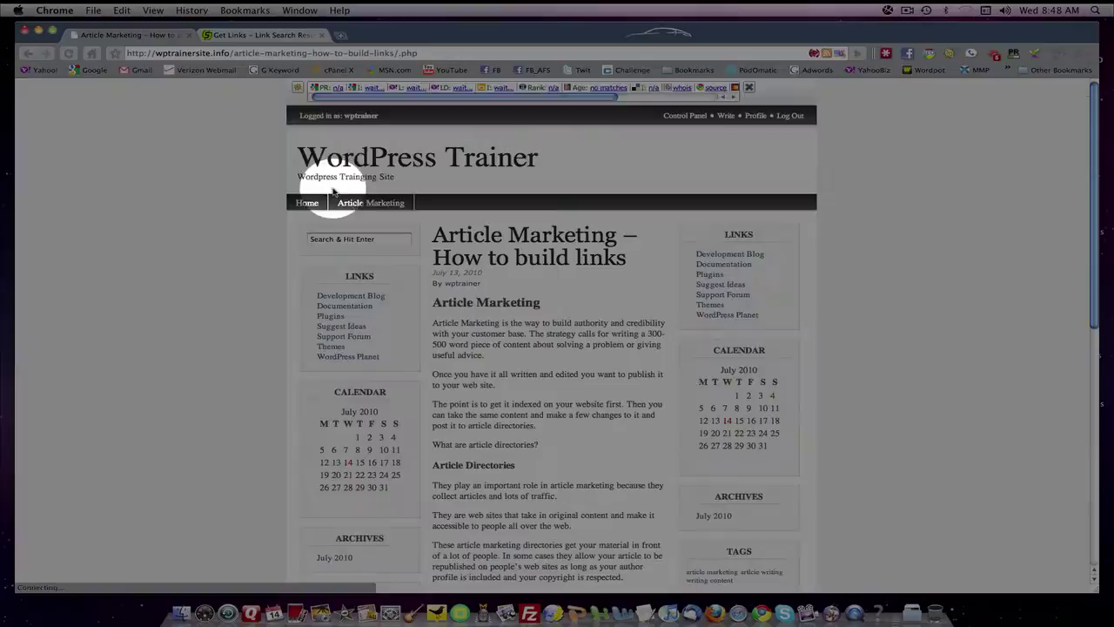
scroll(194, 204, "down", 10)
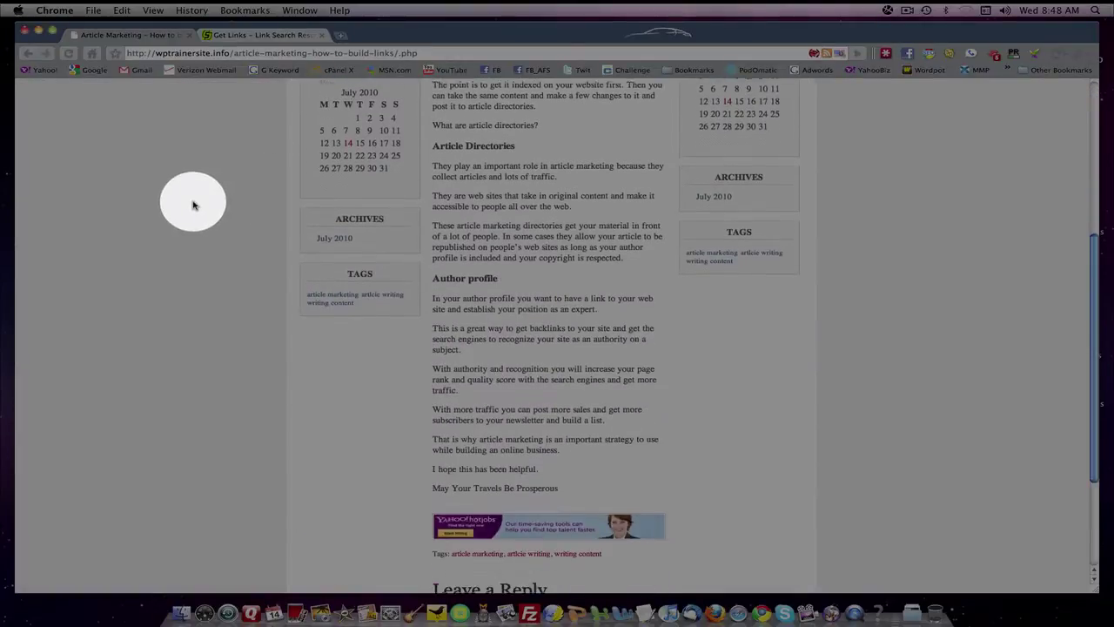
scroll(194, 204, "down", 3)
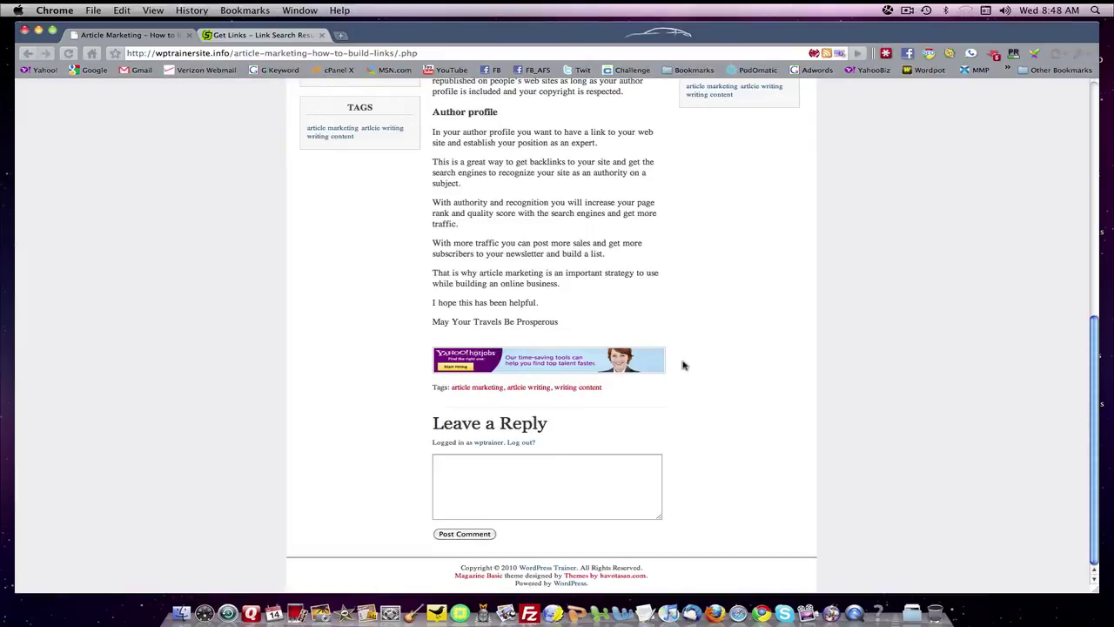
scroll(682, 364, "up", 15)
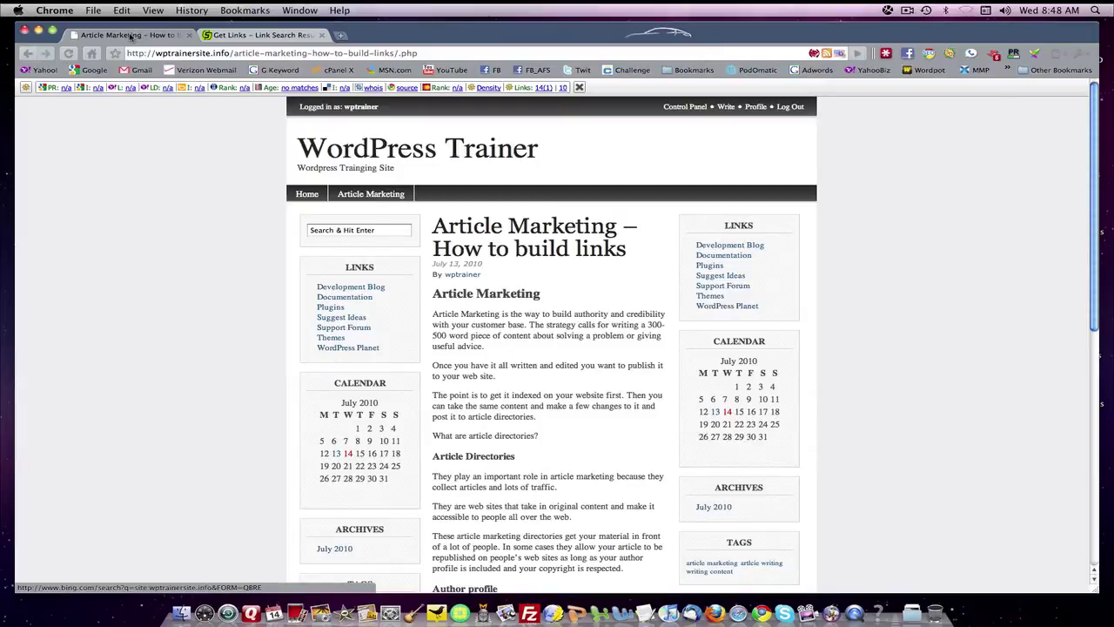
left_click(27, 54)
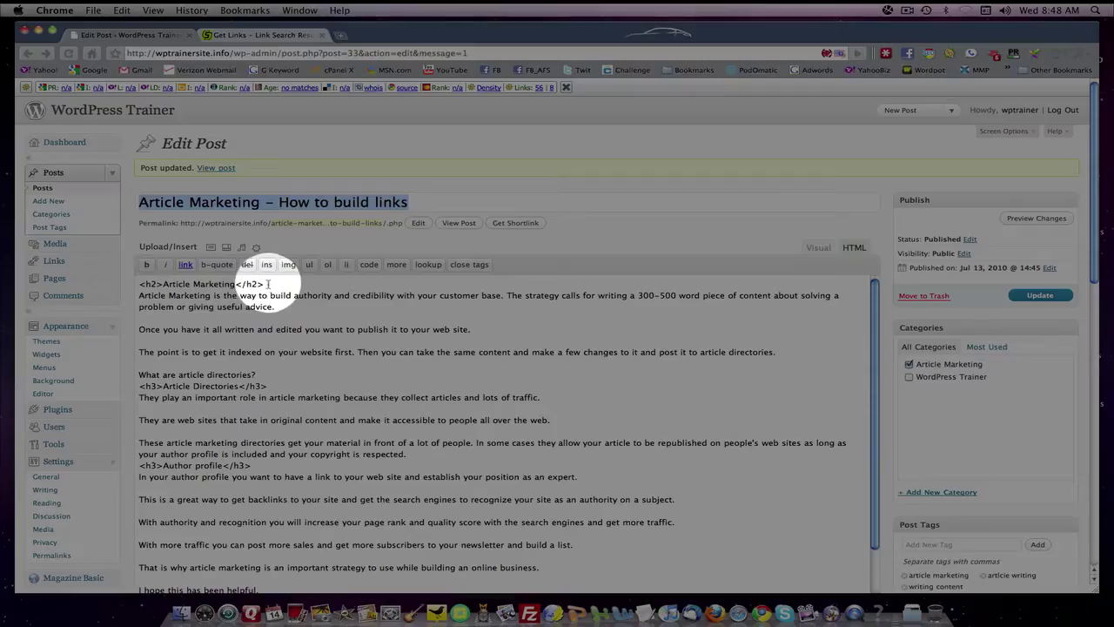
Step: Make room above the Article Marketing heading and copy the first banner's link code from TextEdit
key("Return")
key("Return")
left_click(141, 284)
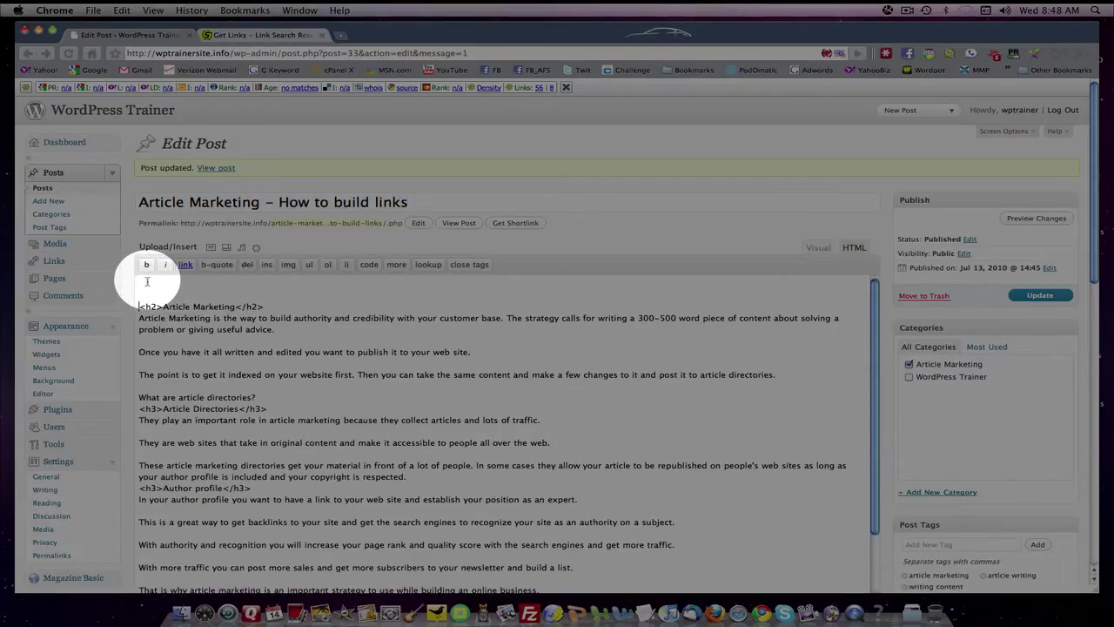
key("F9")
left_click(479, 353)
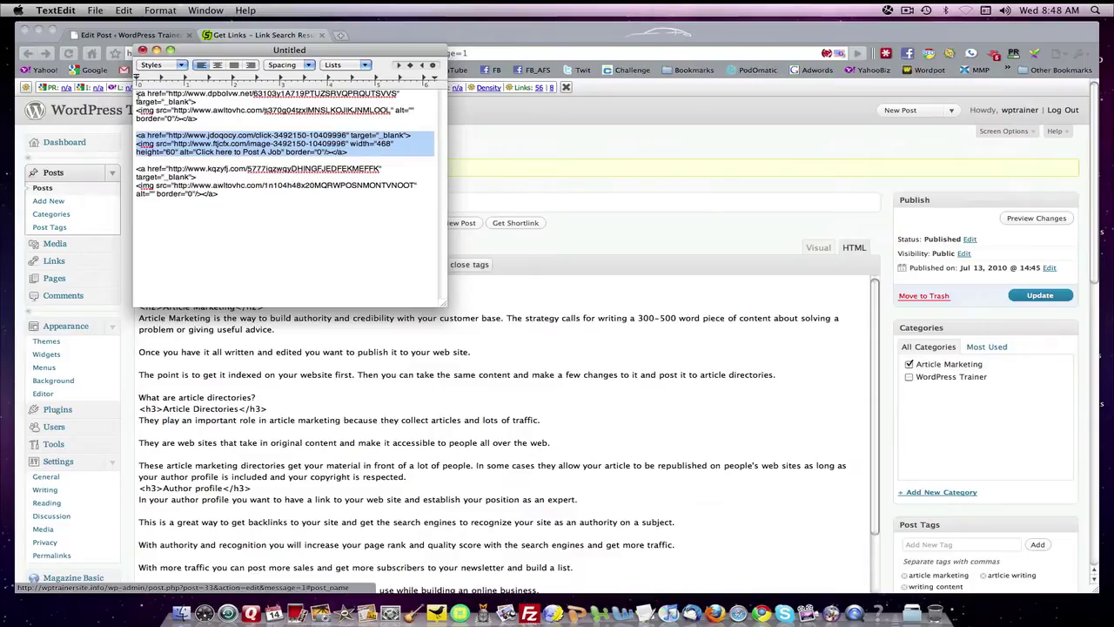
left_click_drag(136, 93, 223, 119)
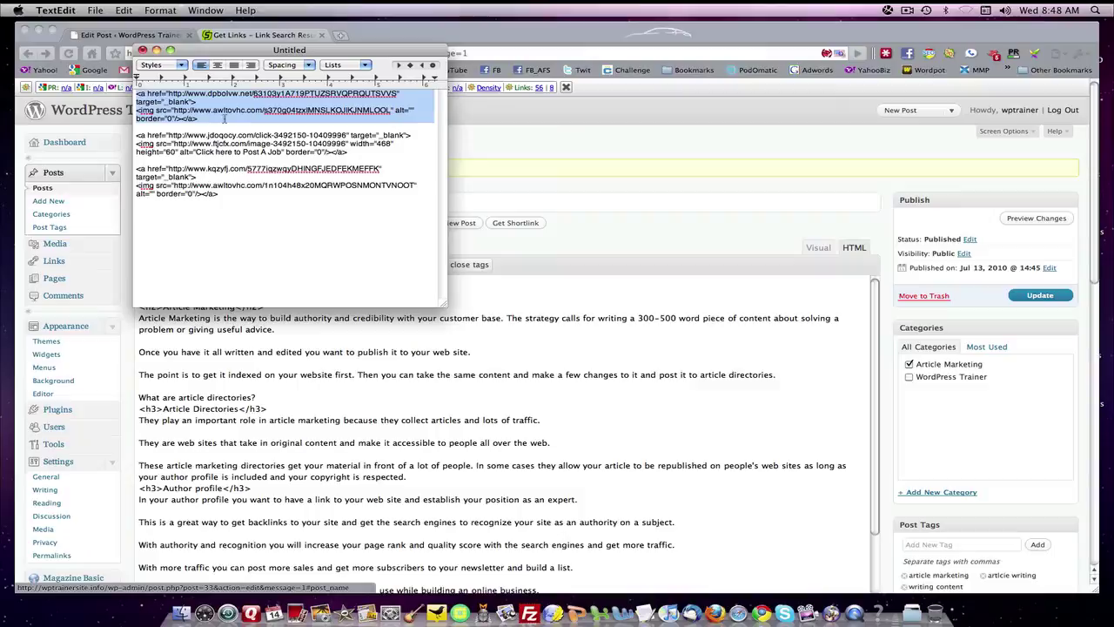
Step: Paste the banner link code at the top of the post body and update the post
key("F9")
key("F9")
key("F9")
left_click(300, 183)
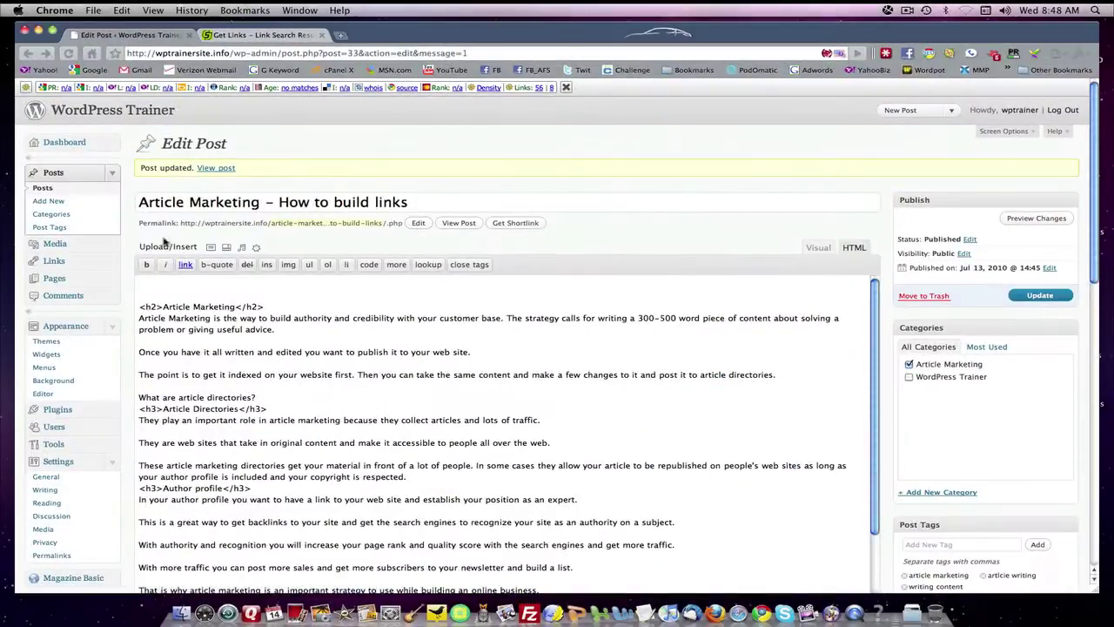
type("<a href=\"http://www.dpbolvw.net/63103y1A719PTUZSRVQPRQUTSVVS\" target=\"_blank\"> <img src=\"http://www.awltovhc.com/s370g04tzxIMNSLKOJIKJNMLOOL\" alt=\"\" border=\"0\"/></a>")
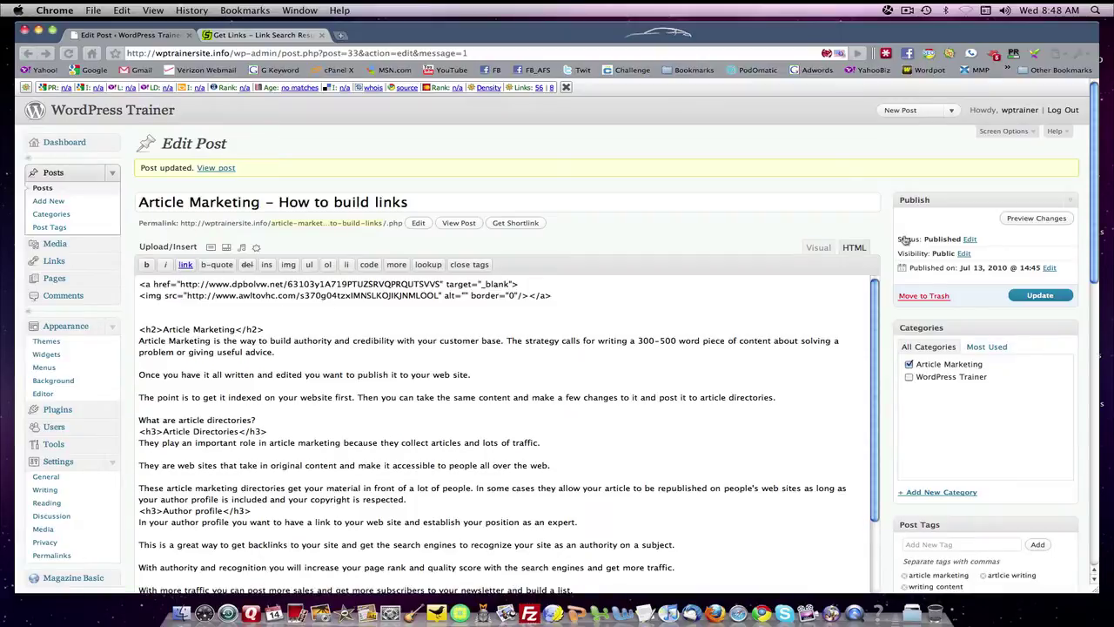
left_click(1041, 295)
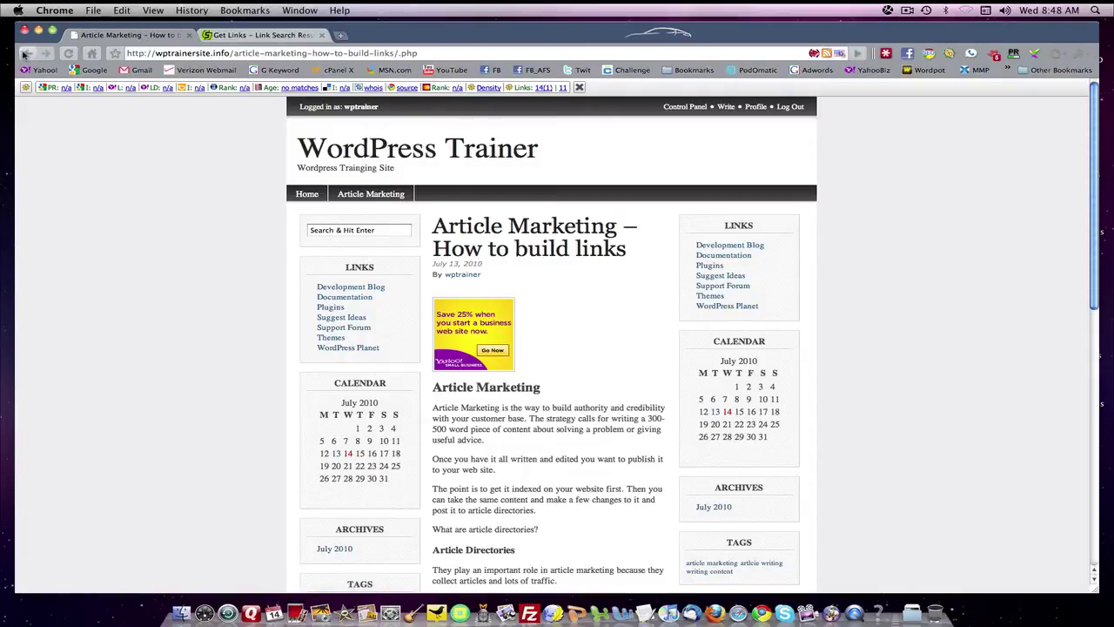
Step: Return to Edit Post and show the content rendered in Visual view with the Yahoo banner on top
left_click(27, 53)
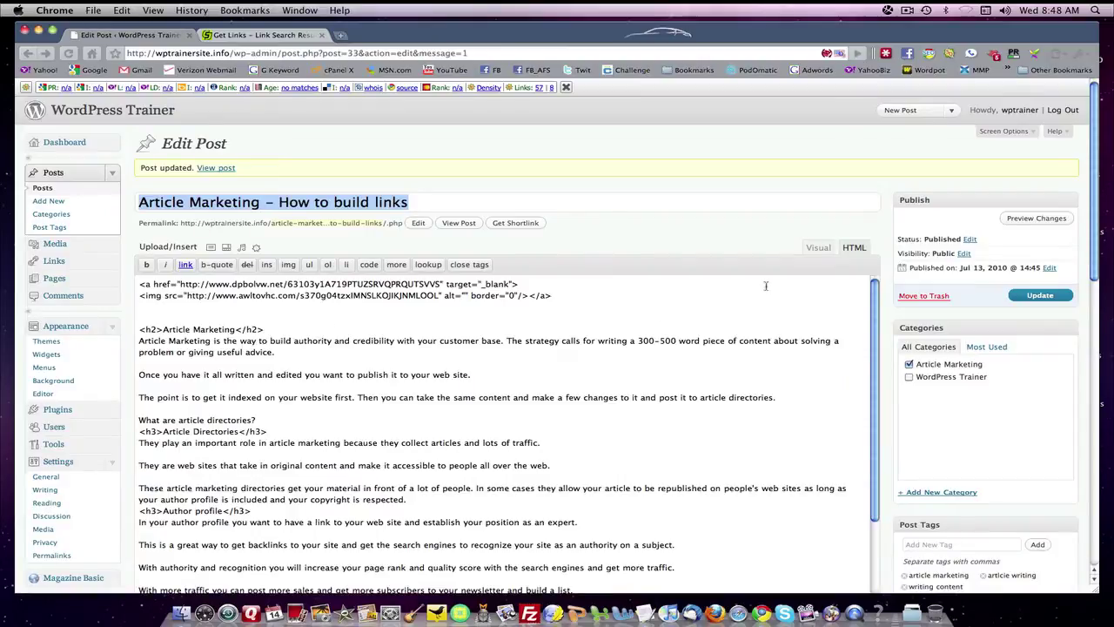
left_click(819, 248)
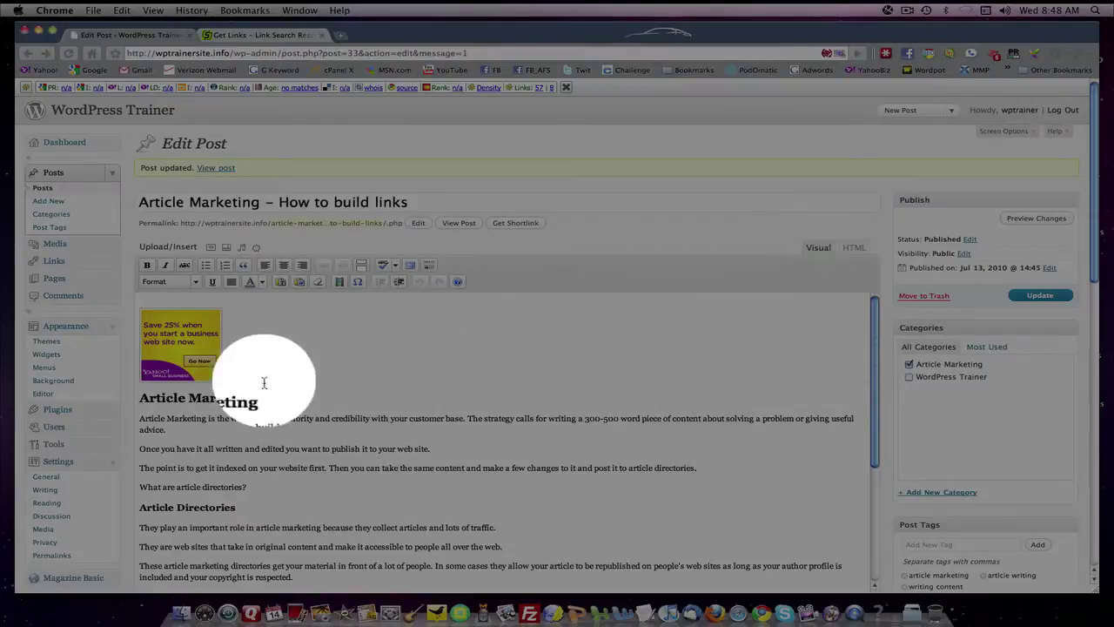
Step: Align the Yahoo 'Save 25%' banner right, update the post, and view the published post
left_click(184, 350)
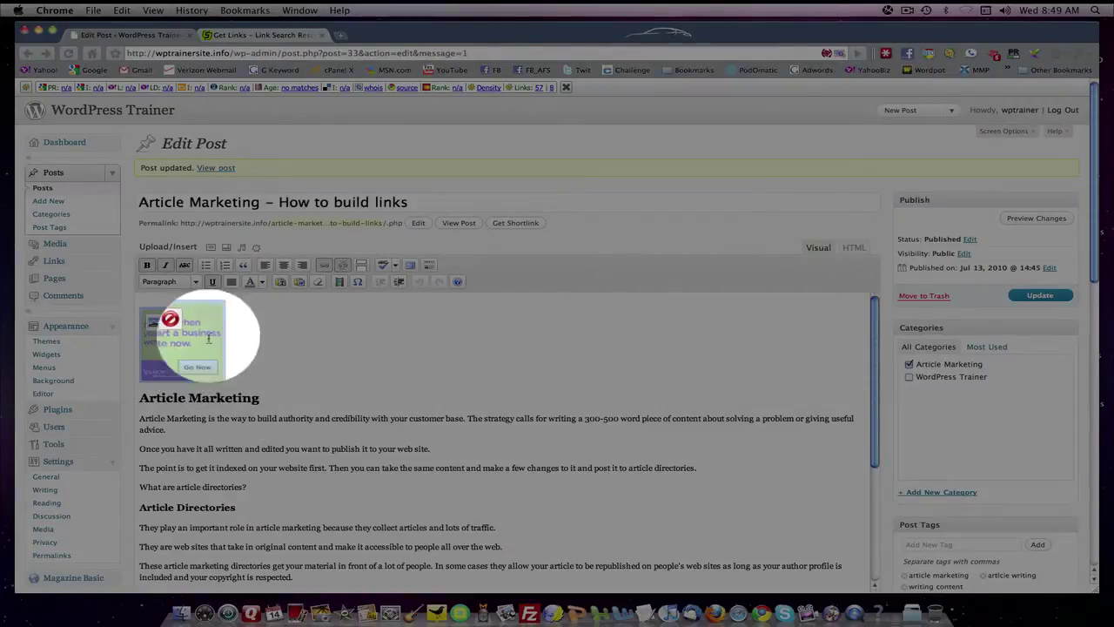
left_click(302, 267)
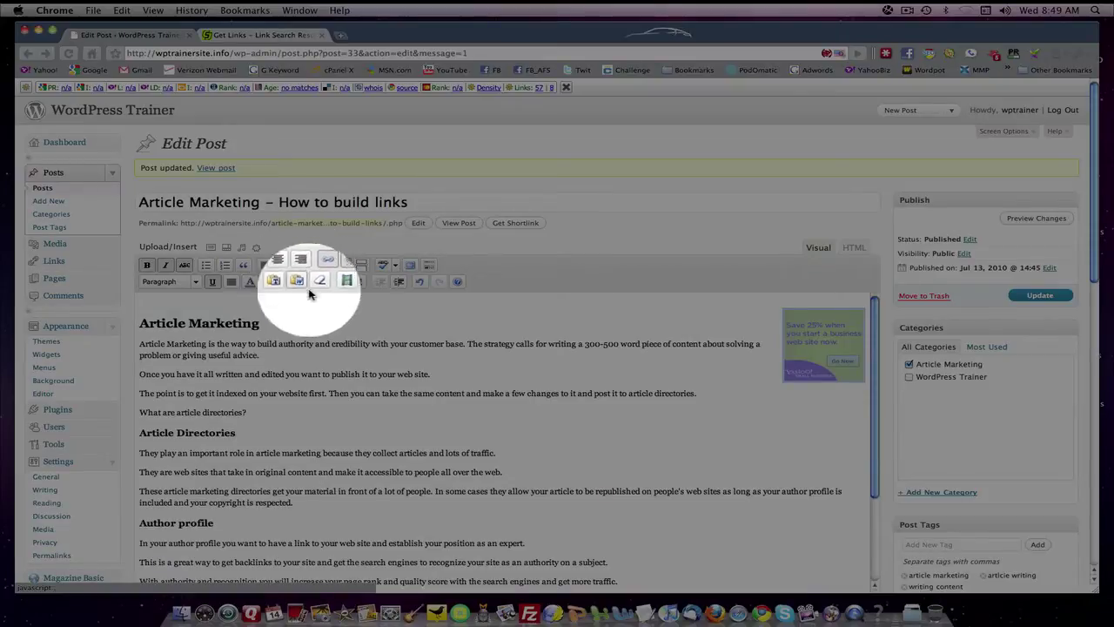
left_click(355, 317)
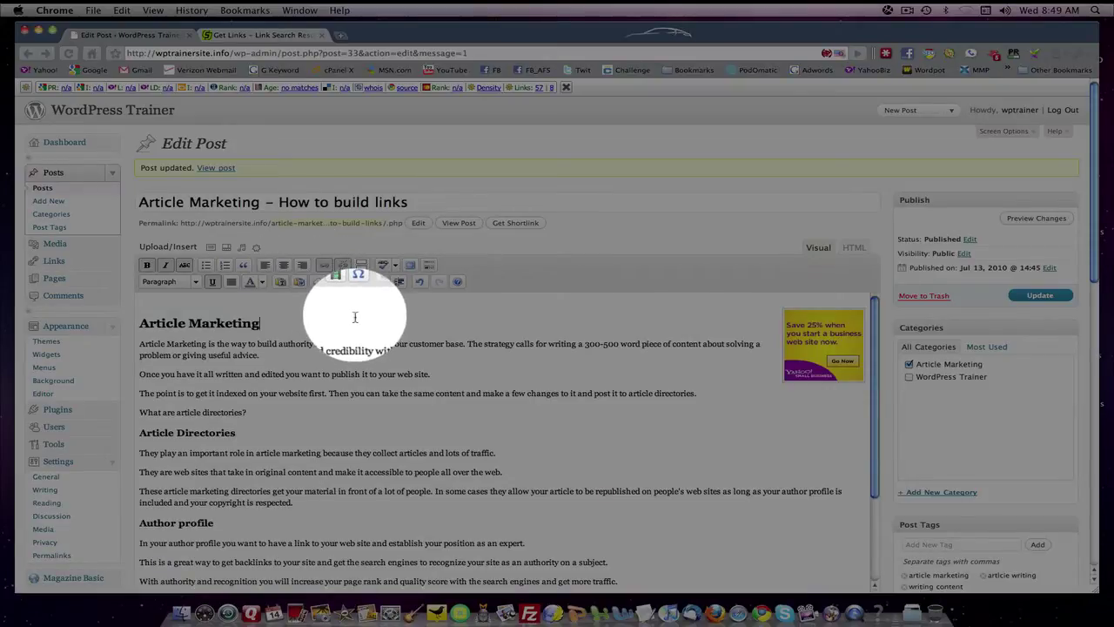
left_click(1039, 295)
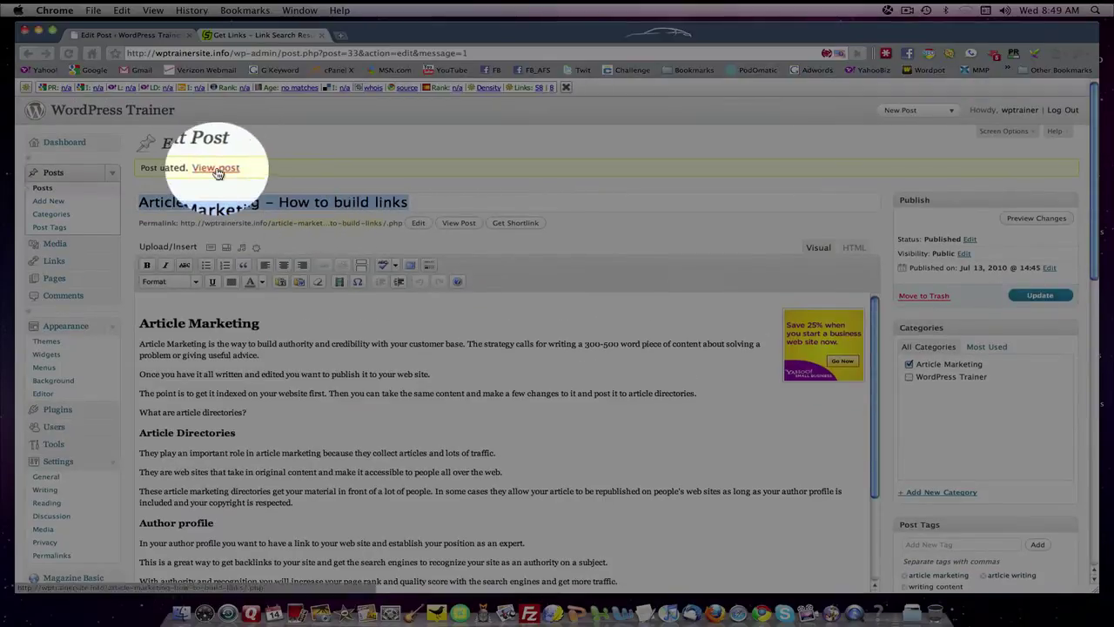
left_click(217, 168)
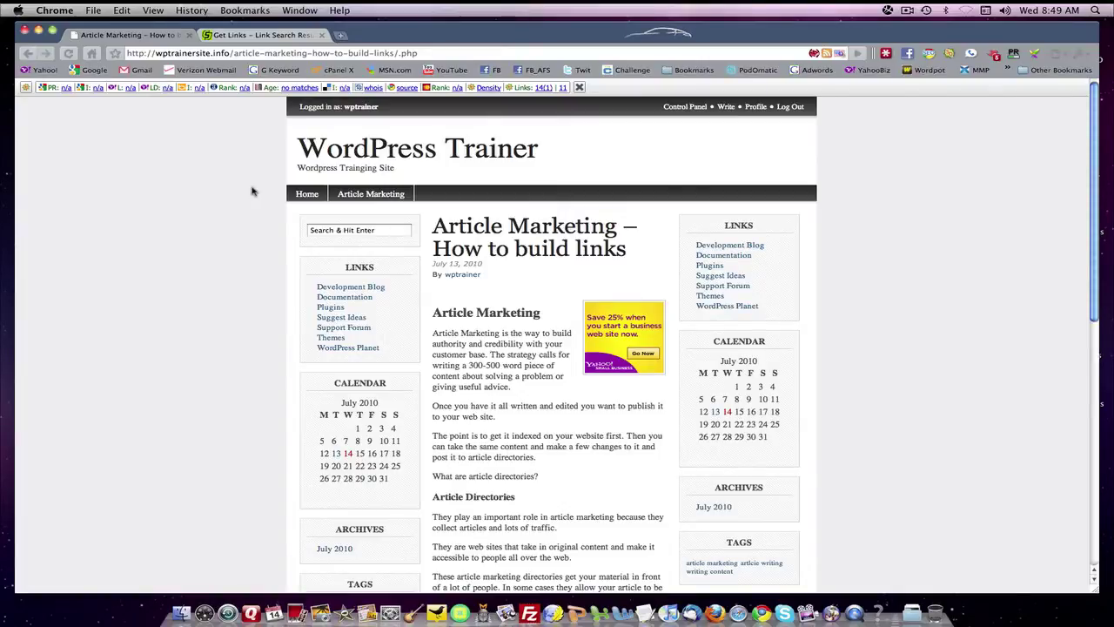
Step: Check that the top banner leads to Yahoo Web Hosting, then go back to Edit Post
scroll(248, 211, "down", 5)
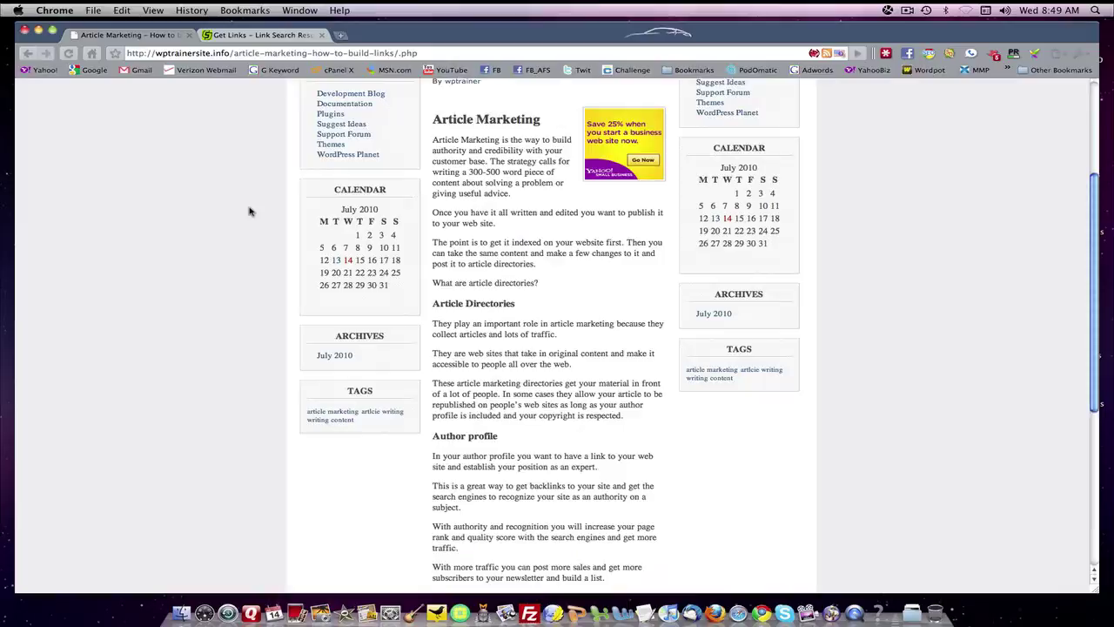
scroll(248, 212, "down", 7)
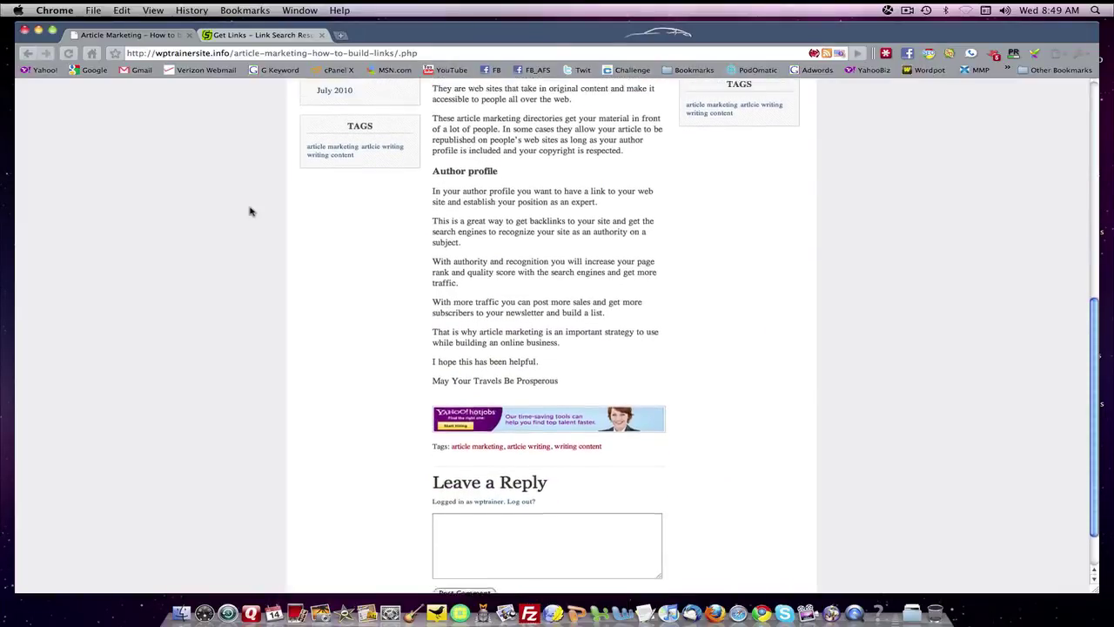
scroll(250, 211, "up", 12)
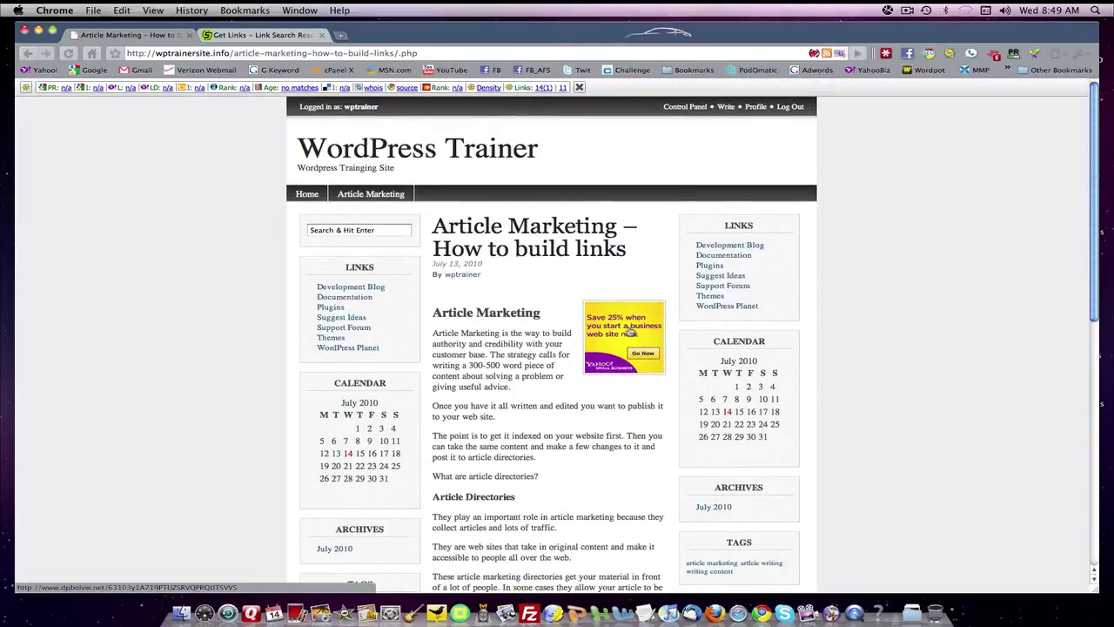
left_click(630, 333)
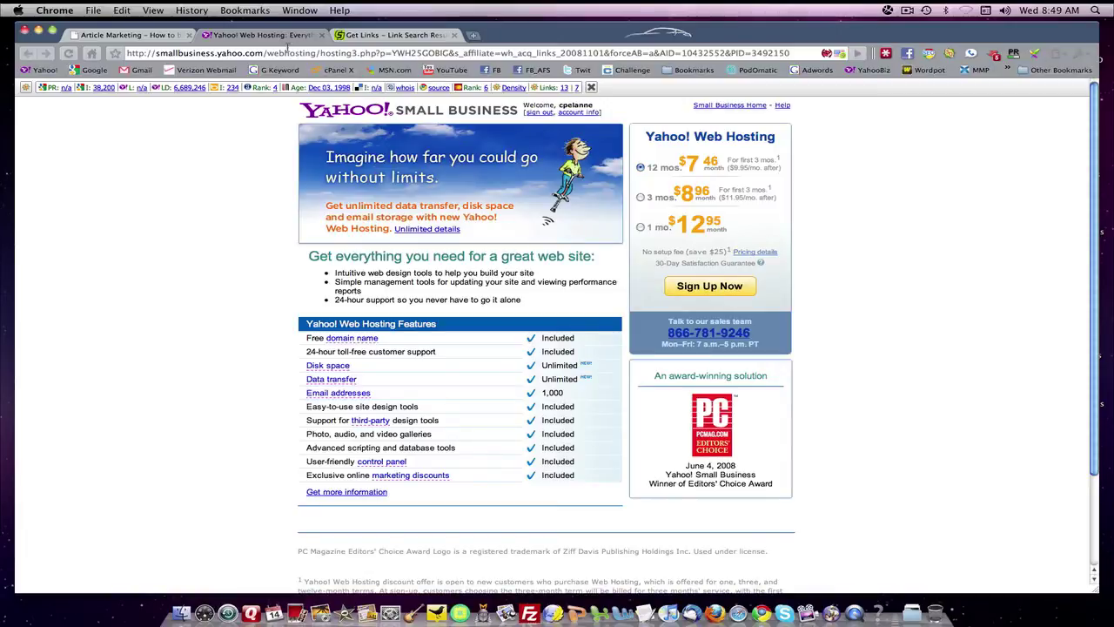
left_click(148, 37)
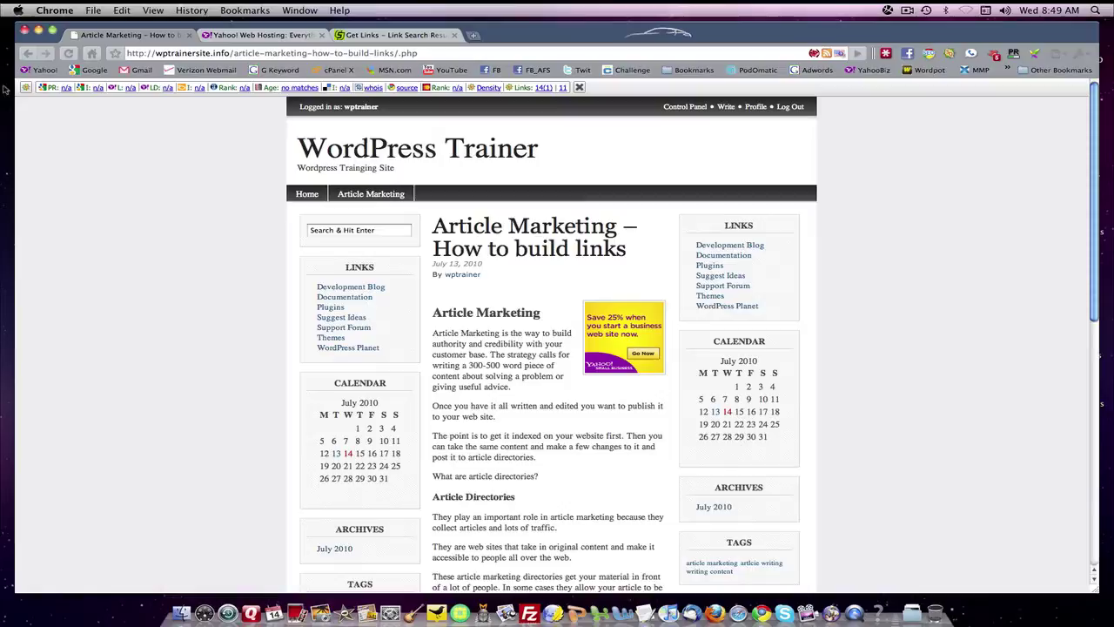
left_click(26, 54)
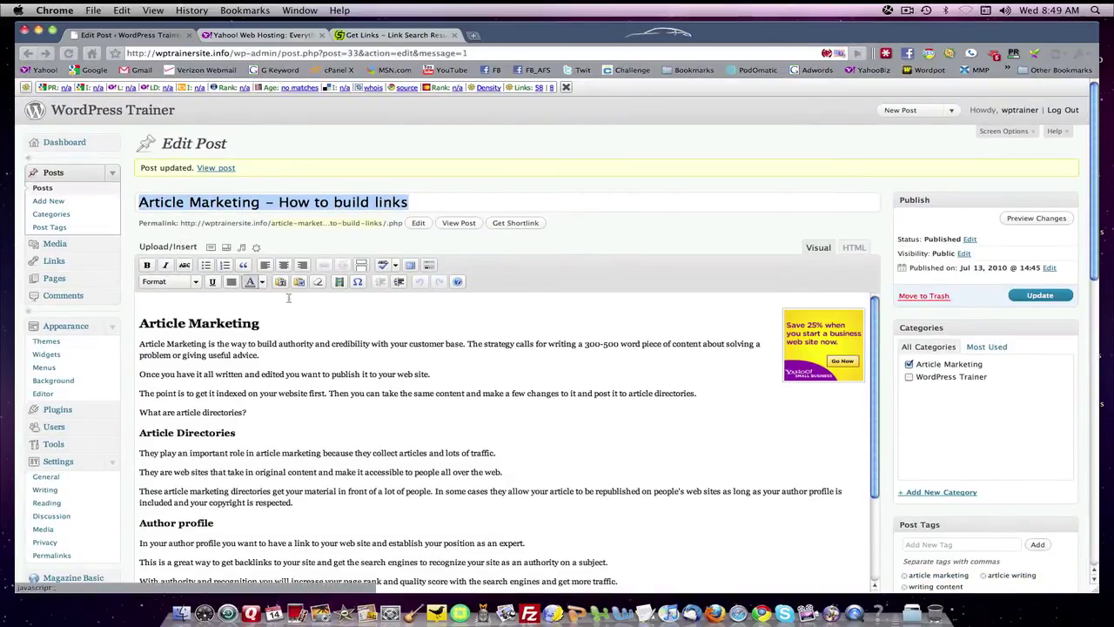
Step: Verify the banner's HTML carries the alignright class, then view the published post again
left_click(854, 248)
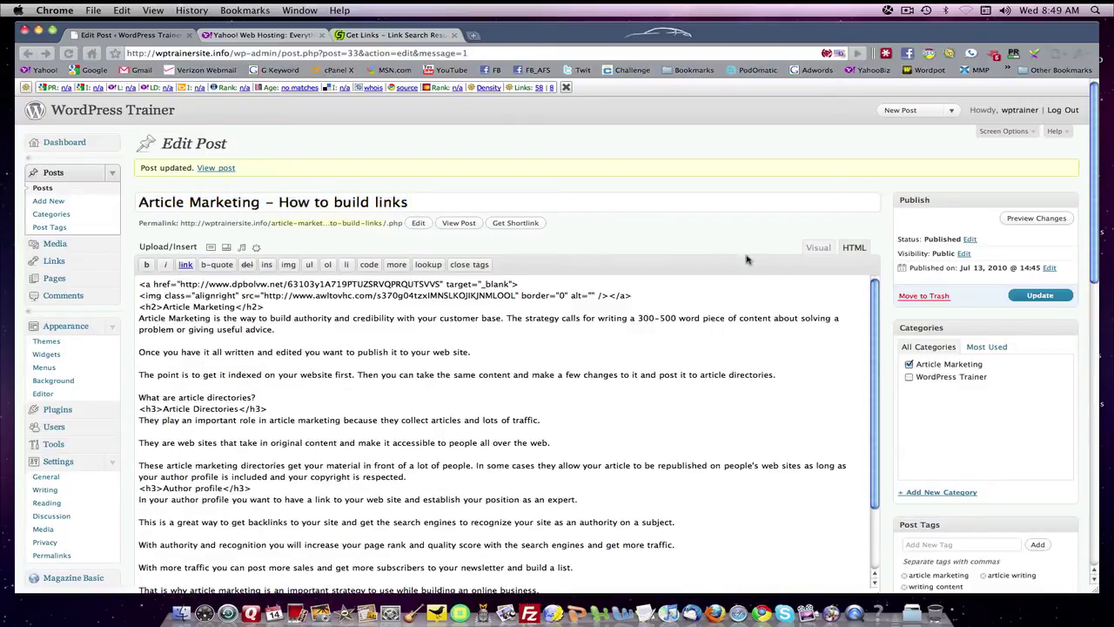
left_click(818, 248)
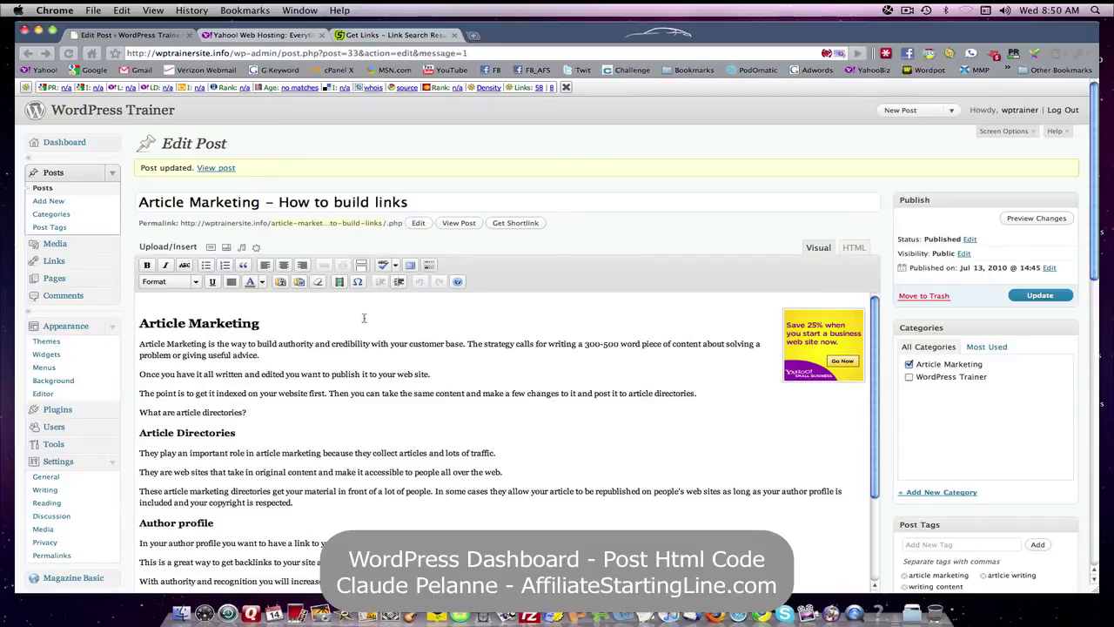
scroll(365, 317, "down", 1)
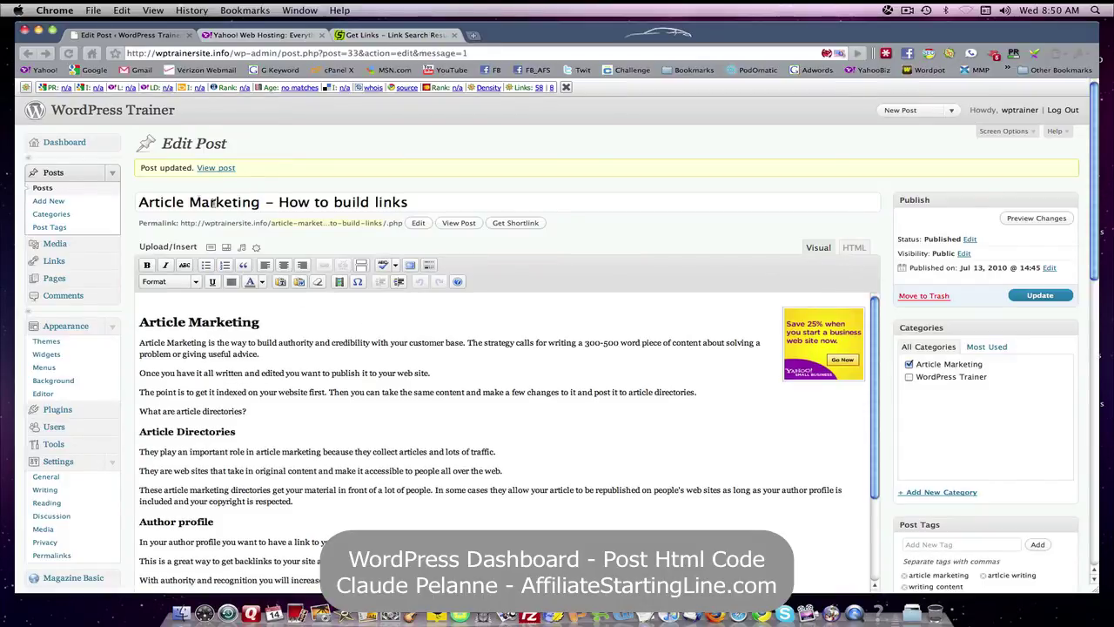
left_click(218, 169)
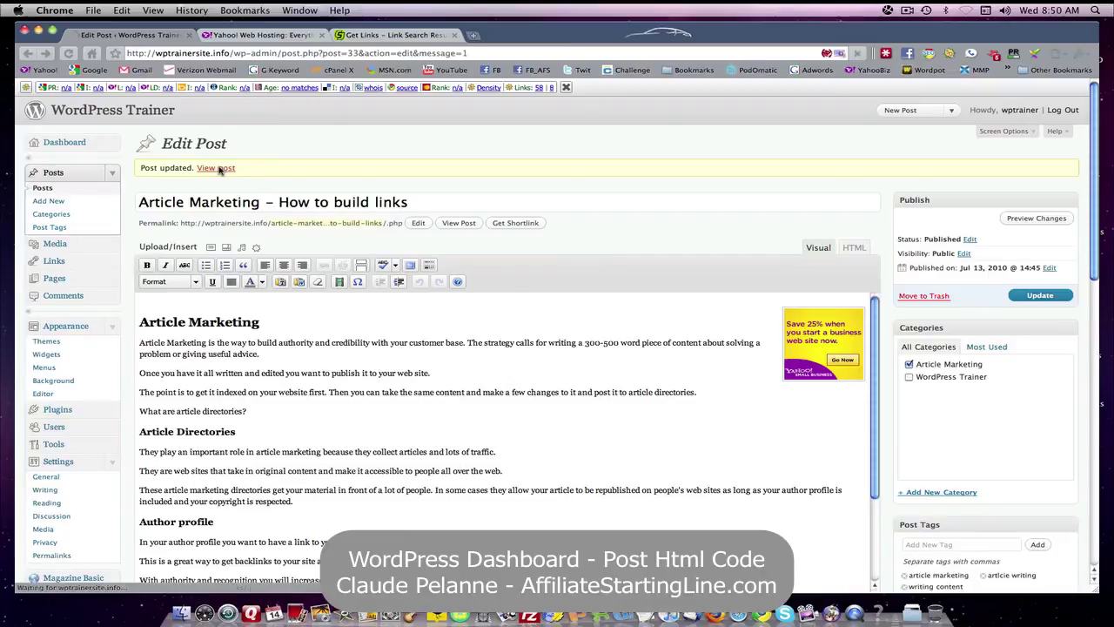